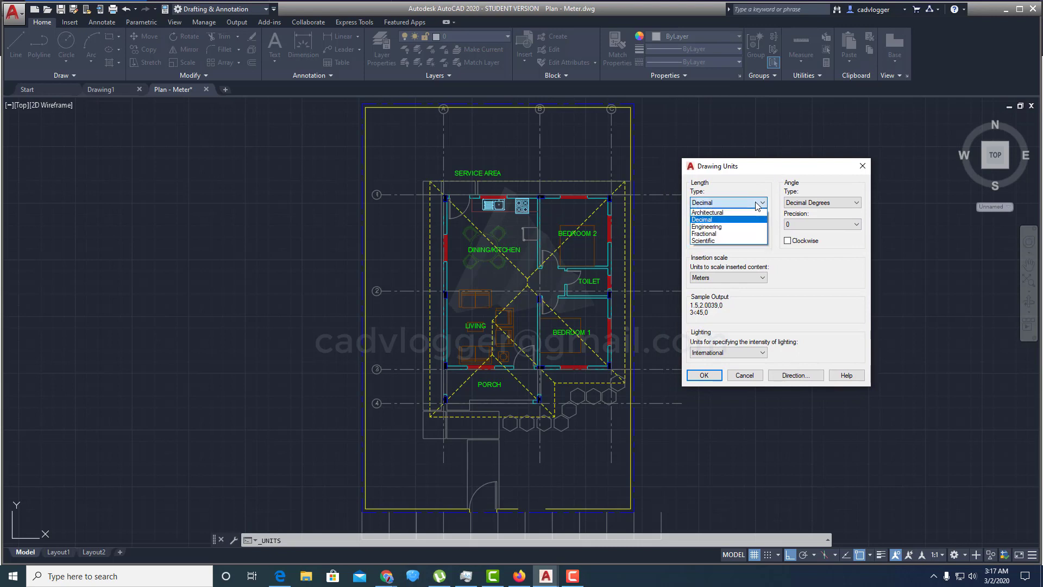
Step: Set the length type of the drawing units to Architectural
click(745, 212)
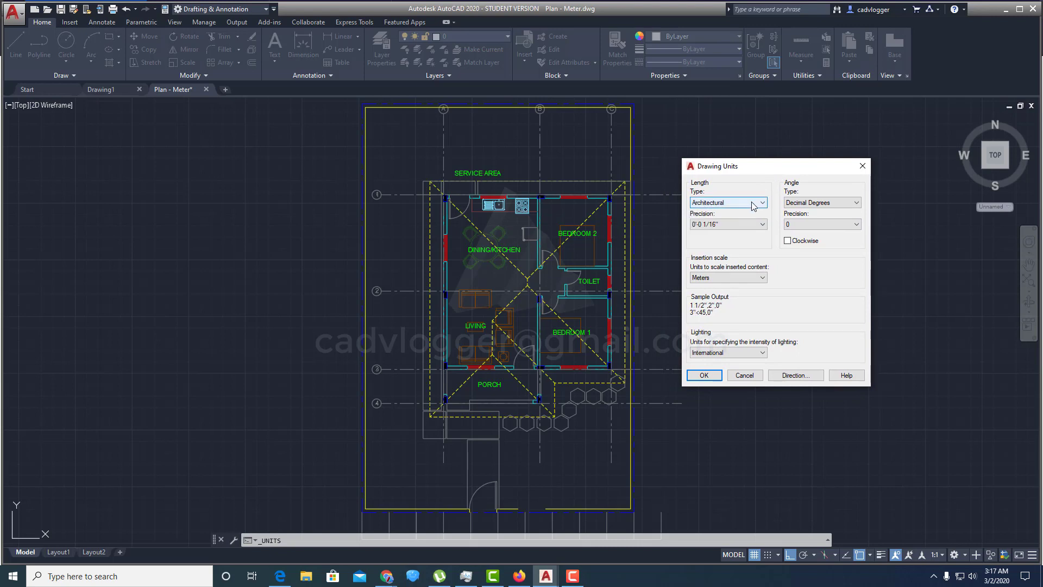
click(743, 204)
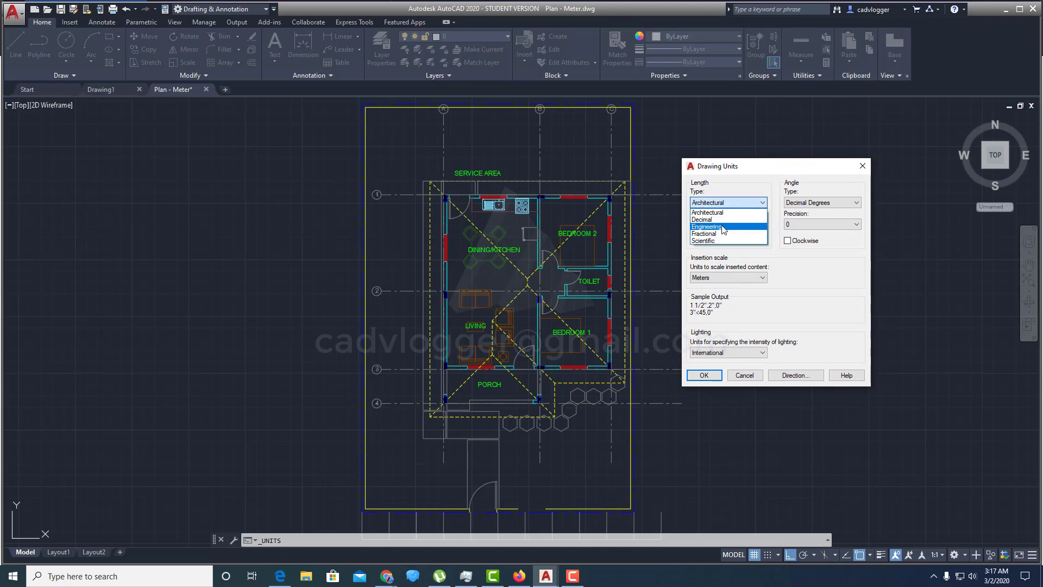
click(803, 269)
mouse_move(777, 168)
mouse_down()
mouse_move(790, 160)
mouse_move(783, 165)
mouse_up()
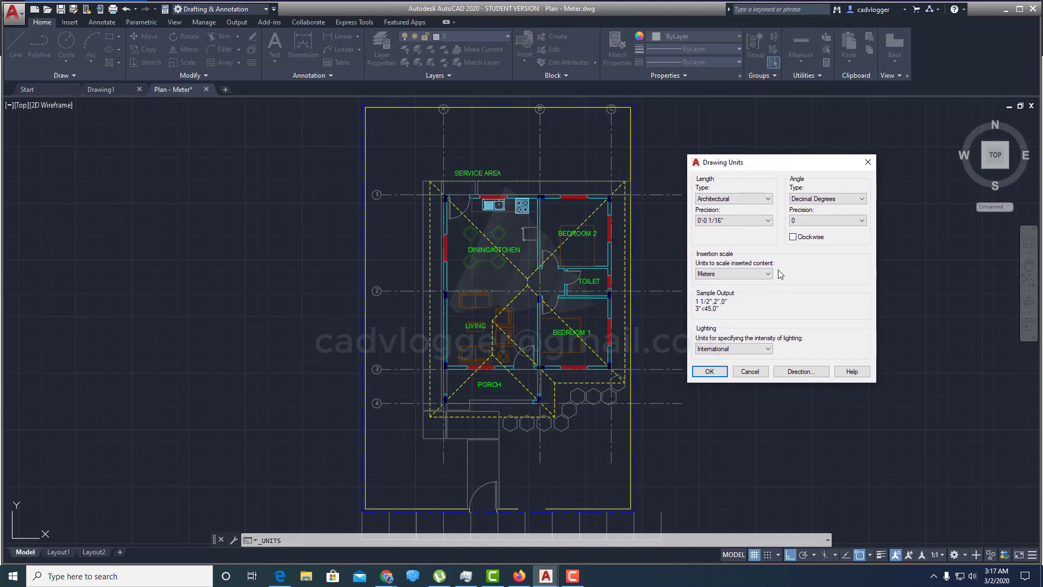
drag(790, 166, 824, 152)
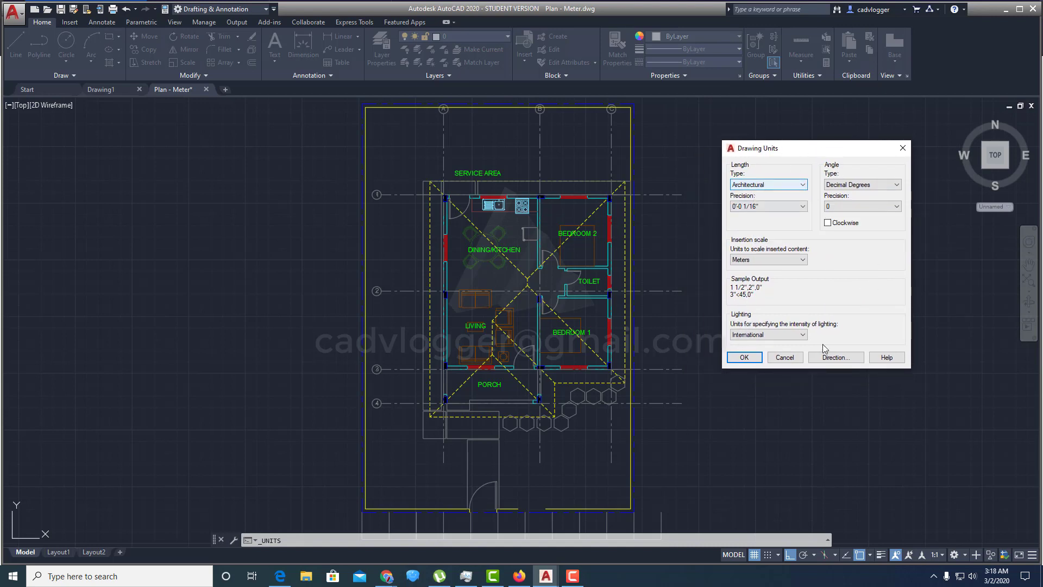
Step: Set the length type of the drawing units back to Decimal
click(799, 186)
click(770, 204)
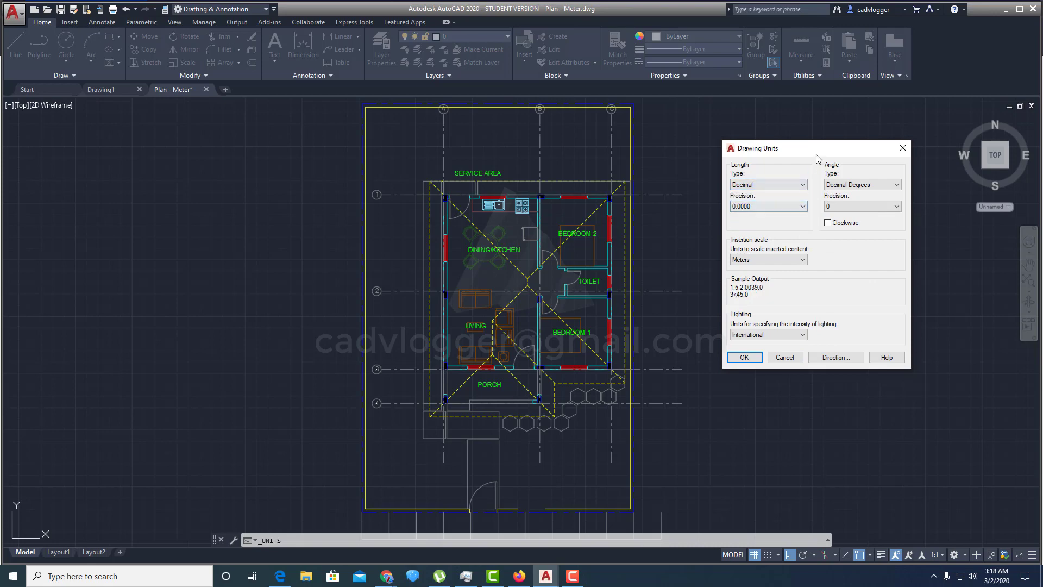
drag(814, 149, 774, 142)
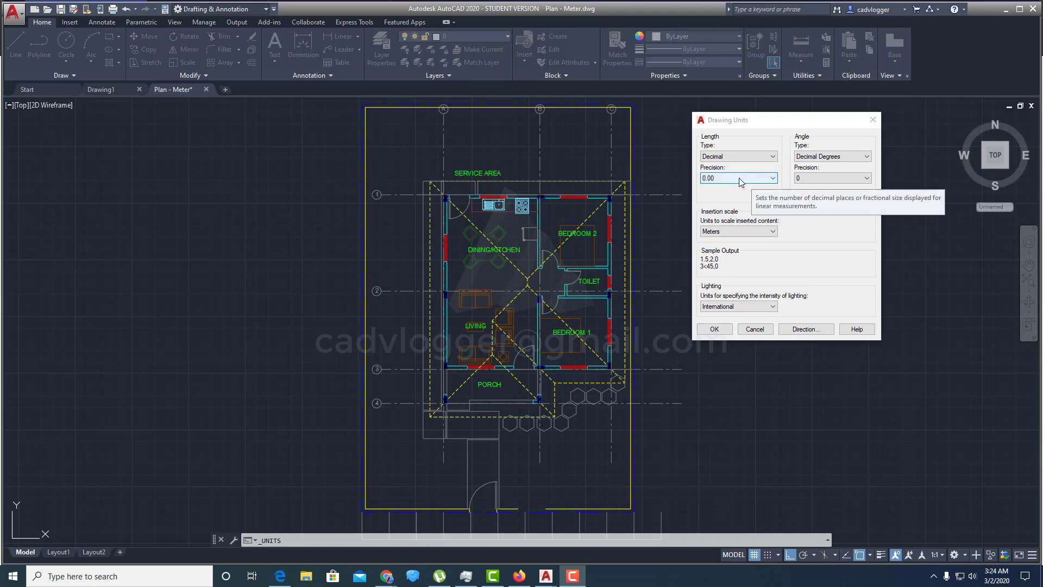
Step: Set the length precision to 0.0000 and apply the drawing units
click(740, 179)
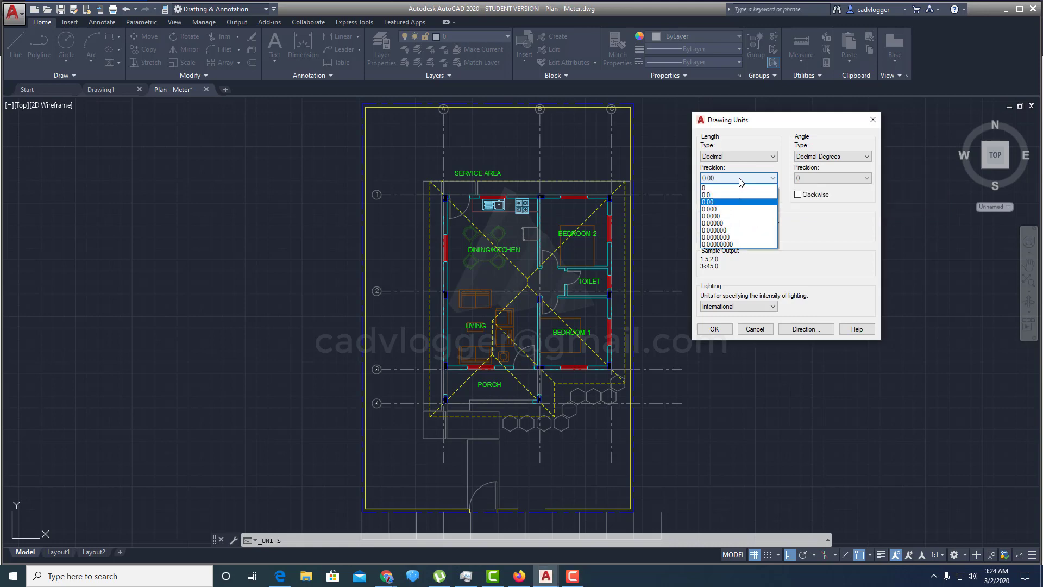
click(726, 216)
click(714, 329)
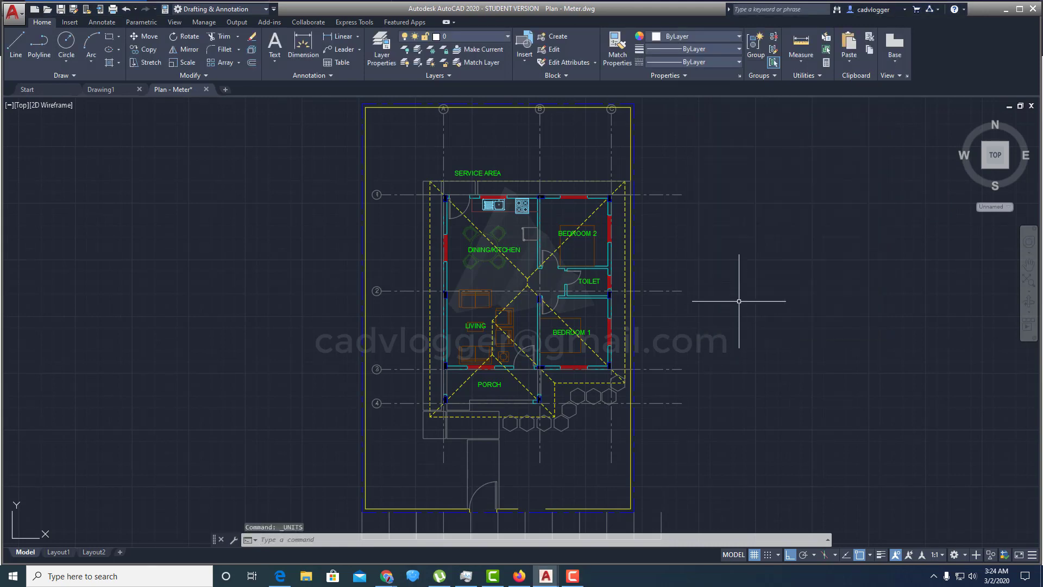
Step: Check the distance read-out format by measuring straight down from the outer end of grid line 1 beside Bedroom 2, and cancel the measurement
click(810, 54)
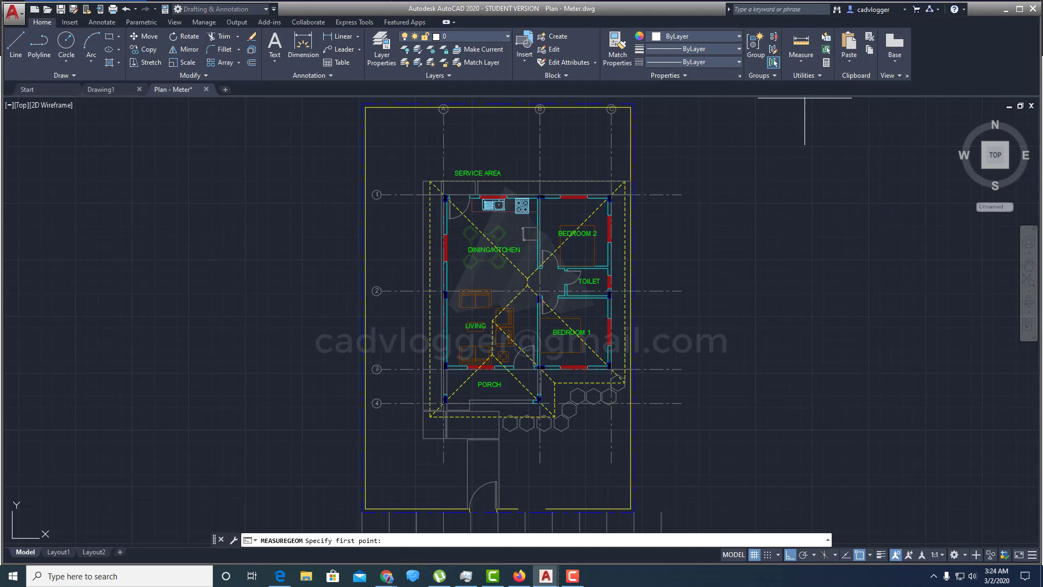
click(681, 194)
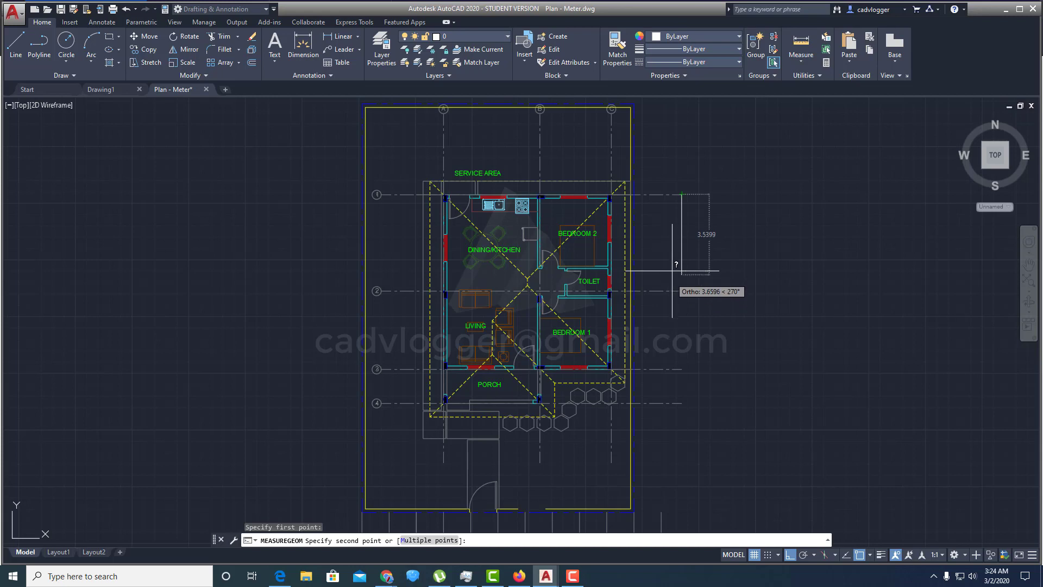
key(Escape)
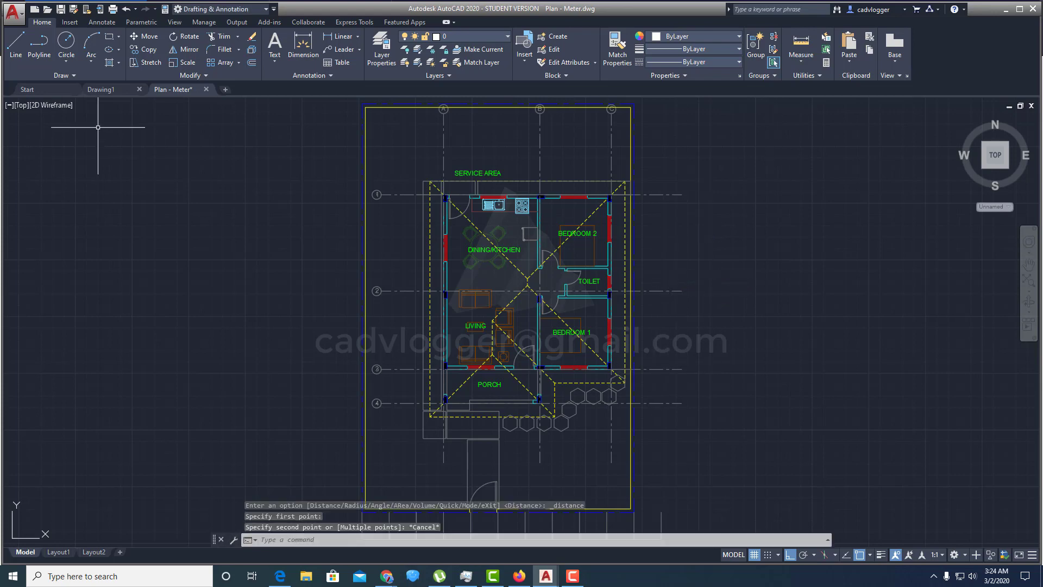
Step: Reopen the drawing units settings, set the length precision to 0.00 and apply it
click(13, 13)
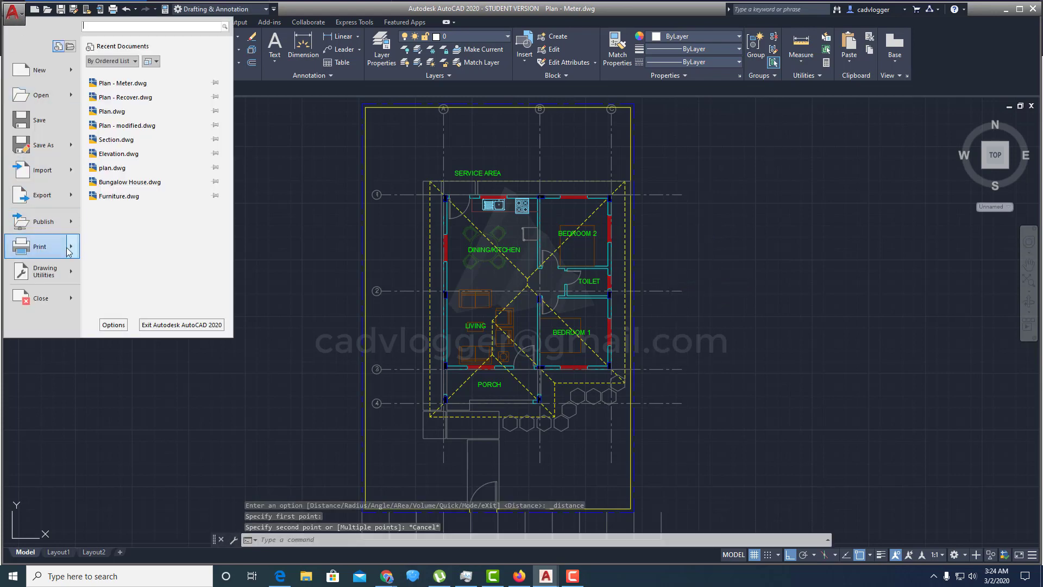
mouse_move(49, 272)
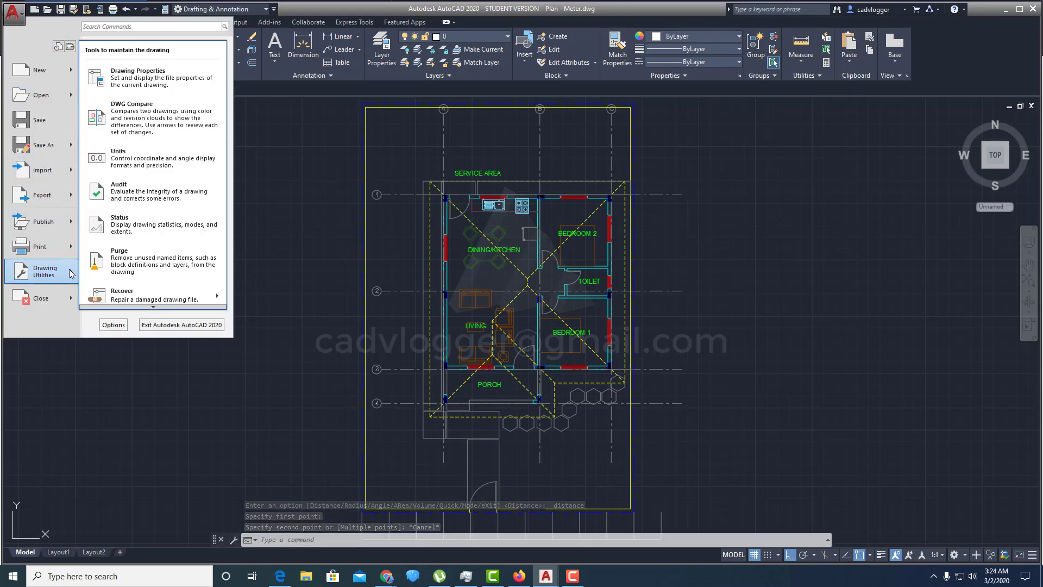
click(147, 158)
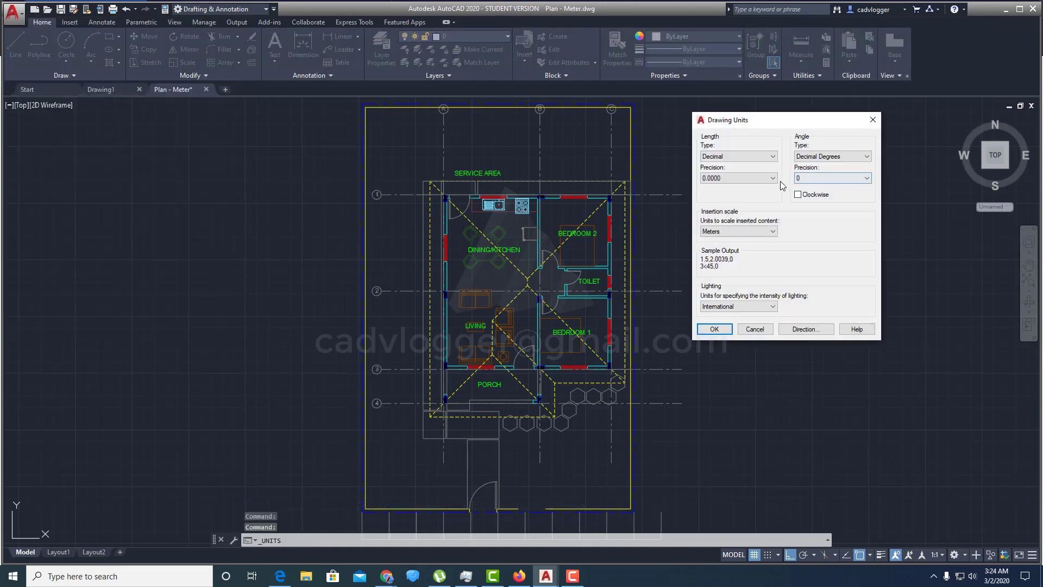
click(772, 178)
click(725, 203)
click(714, 328)
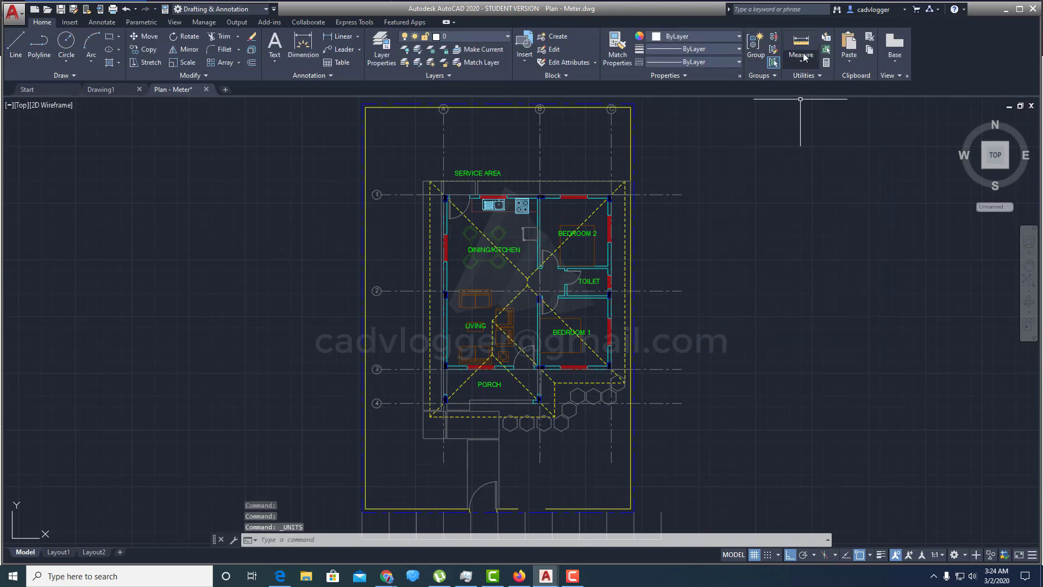
Step: Measure downward again from the same end of grid line 1 to check the two-decimal distance display, and cancel the measurement
click(801, 44)
click(682, 194)
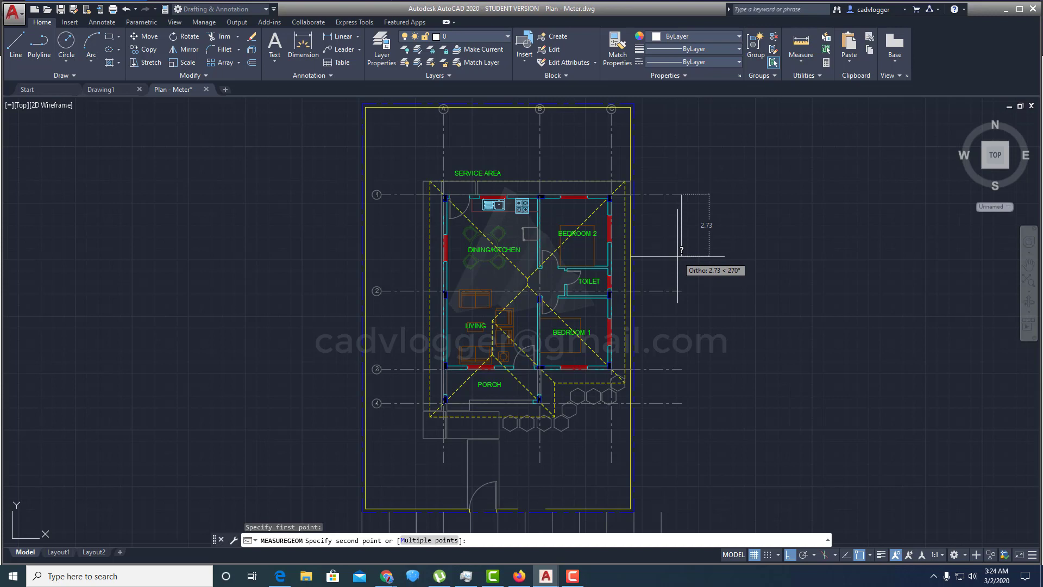
key(Escape)
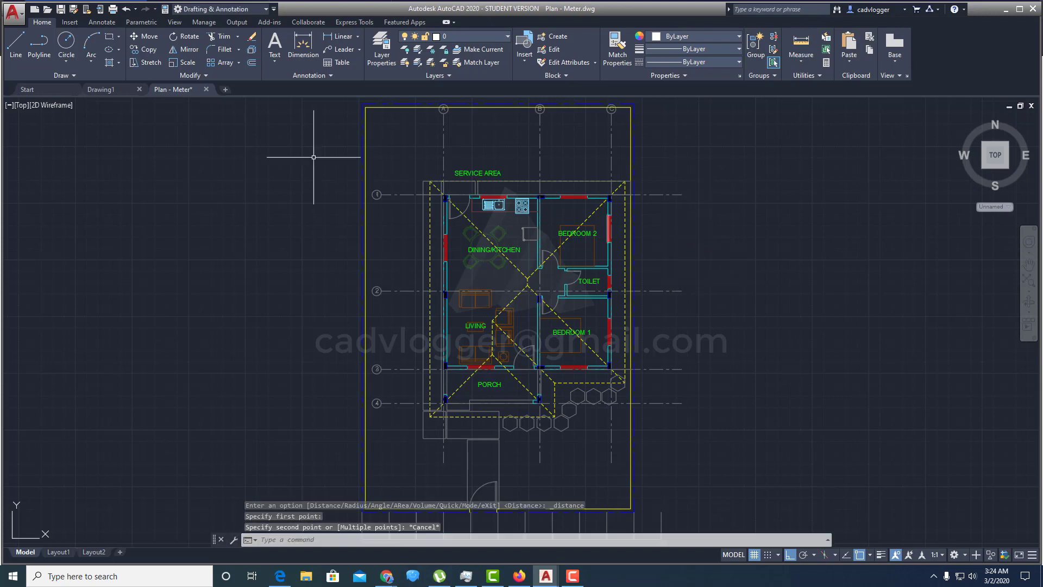
Step: Open the drawing units settings and examine the insertion scale units and sample output
click(22, 21)
mouse_move(78, 267)
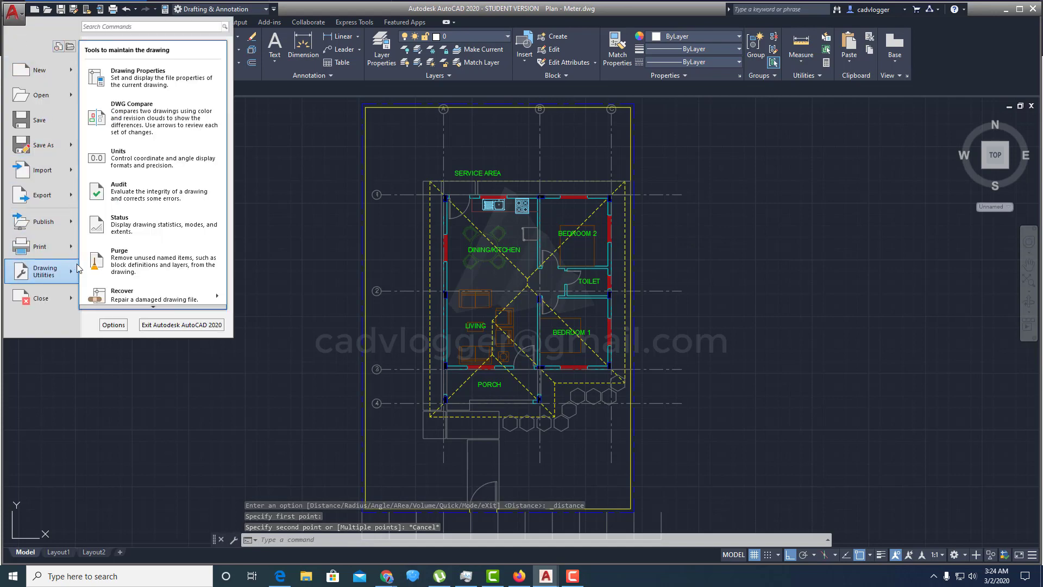
click(150, 152)
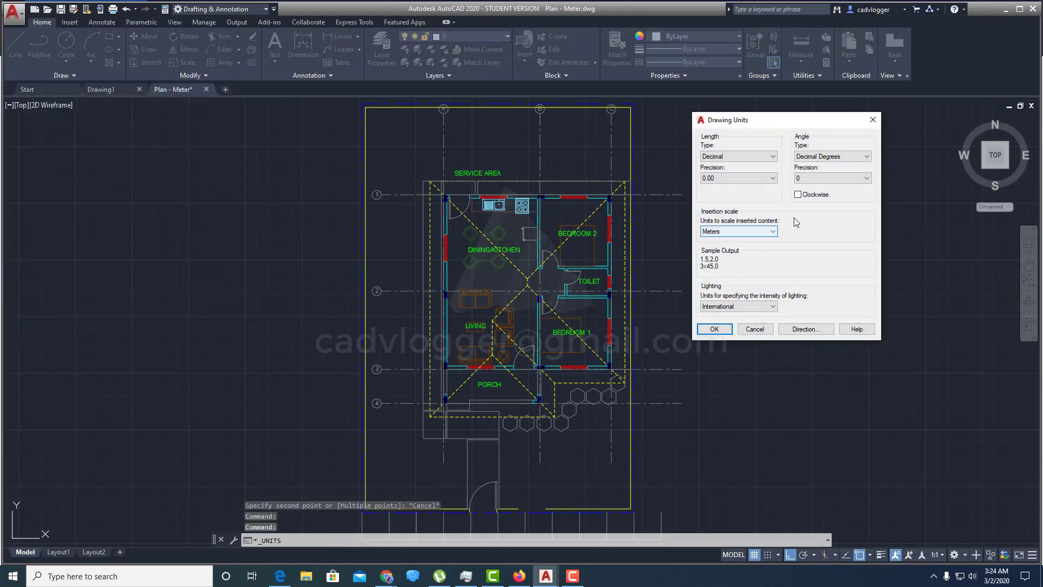
drag(792, 123, 795, 145)
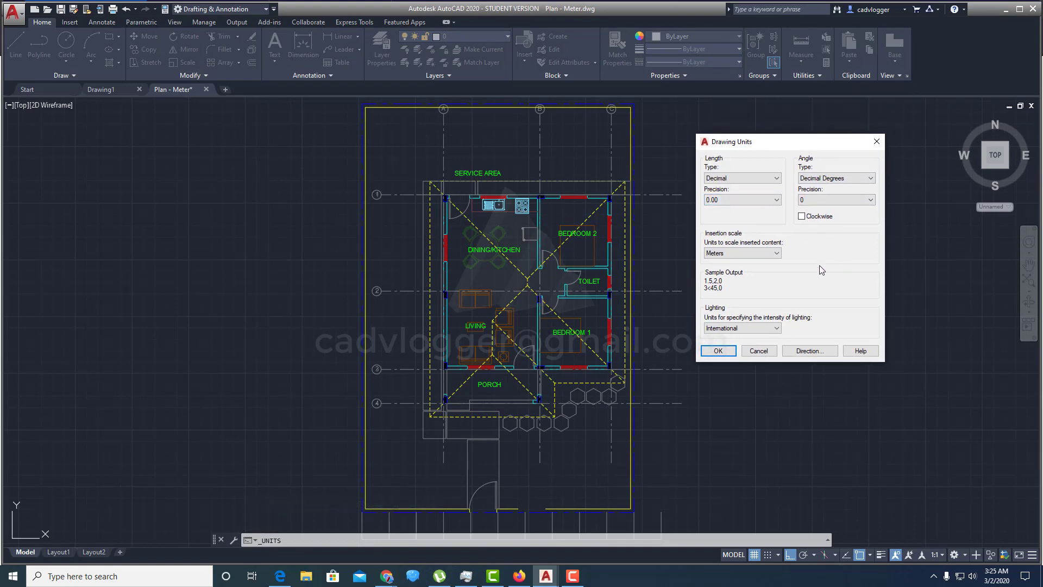
drag(788, 142, 830, 187)
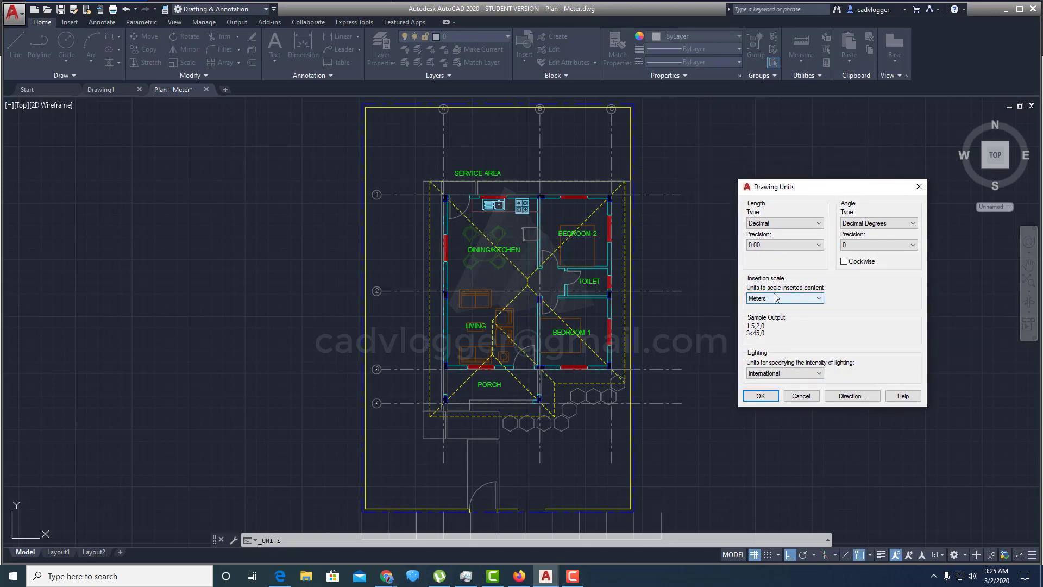
drag(831, 188, 808, 157)
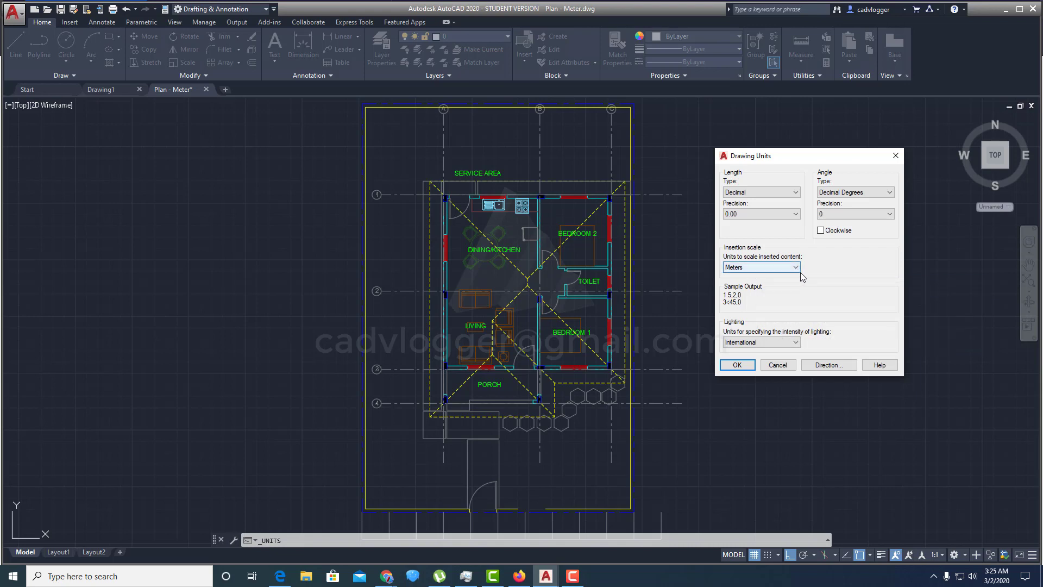
drag(802, 156, 790, 139)
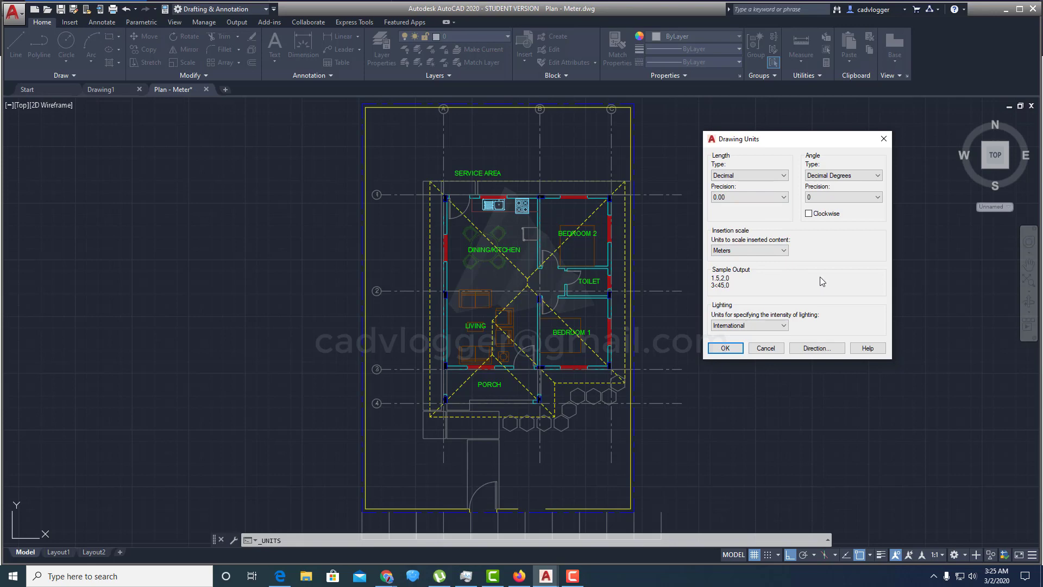
drag(811, 146, 809, 136)
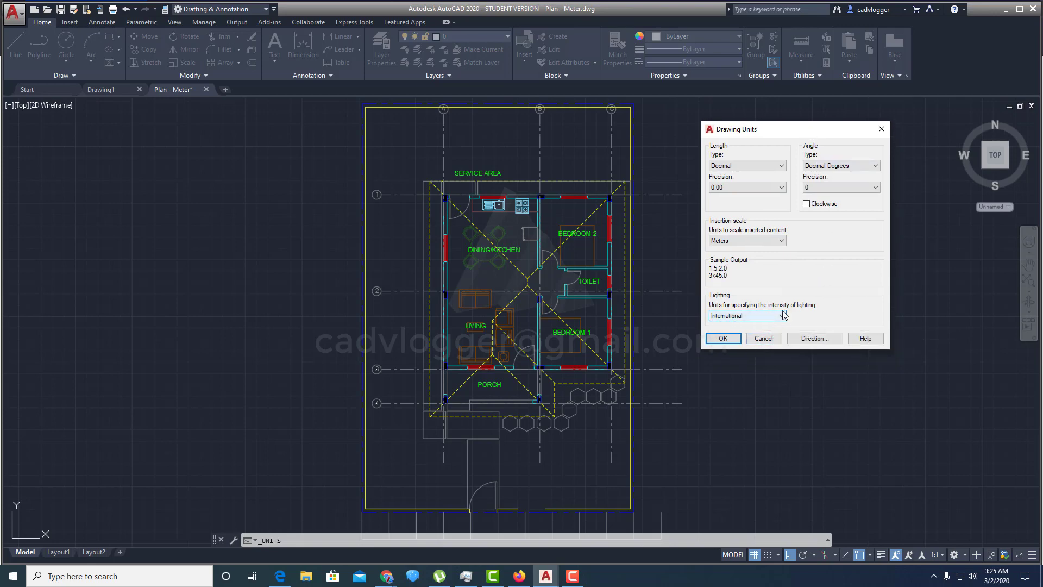
Step: Examine the available lighting intensity units and angle types, keeping International and Decimal Degrees
click(778, 316)
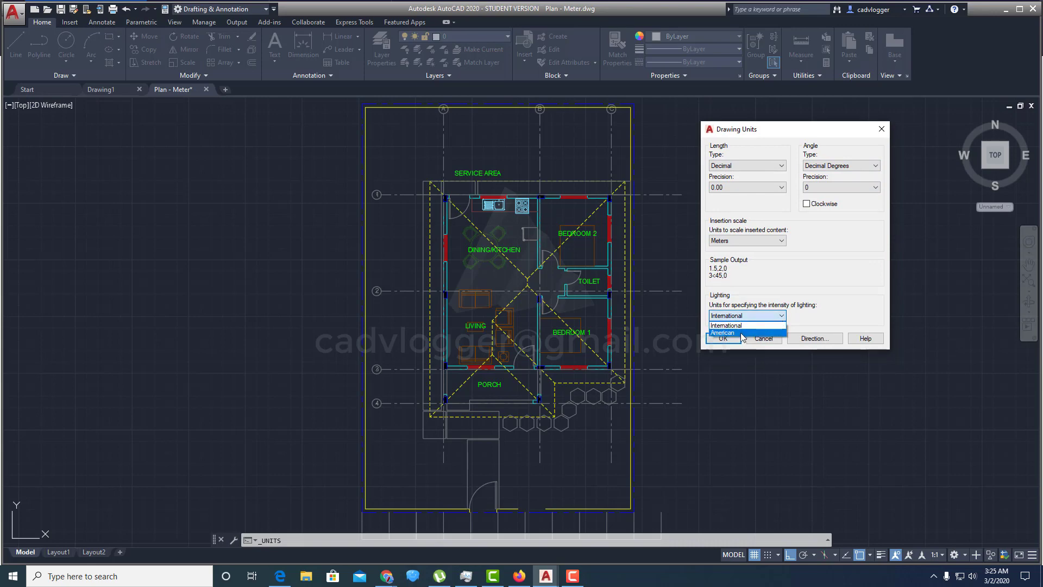
click(770, 317)
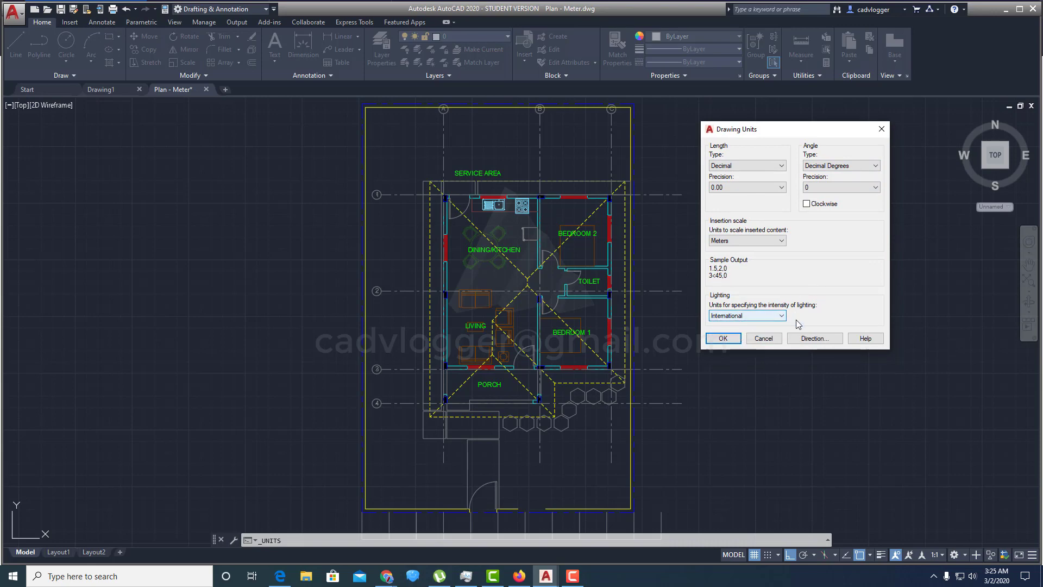
mouse_move(814, 135)
mouse_down()
mouse_move(788, 197)
mouse_move(844, 180)
mouse_up()
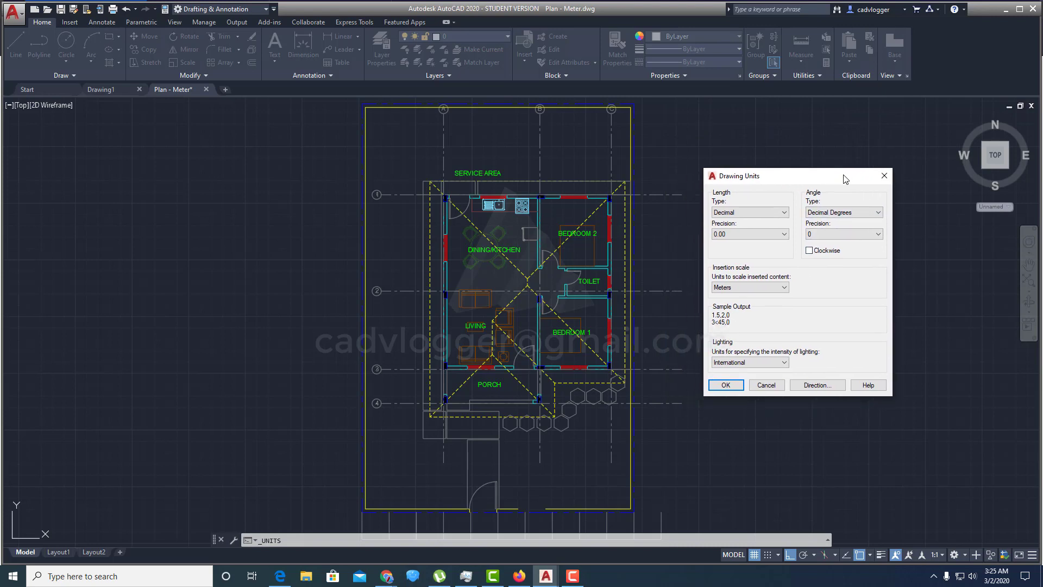
click(852, 215)
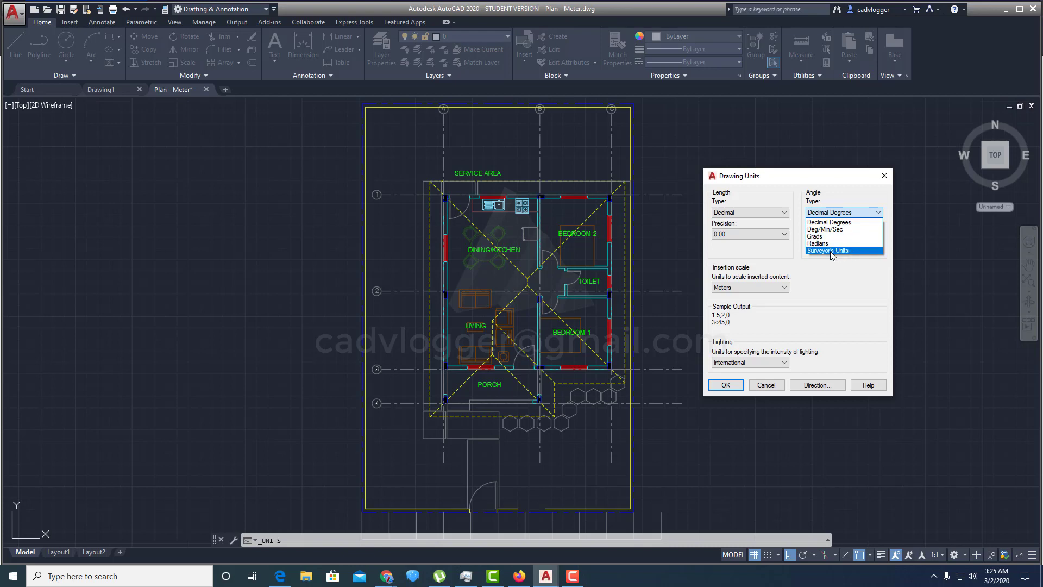
click(835, 273)
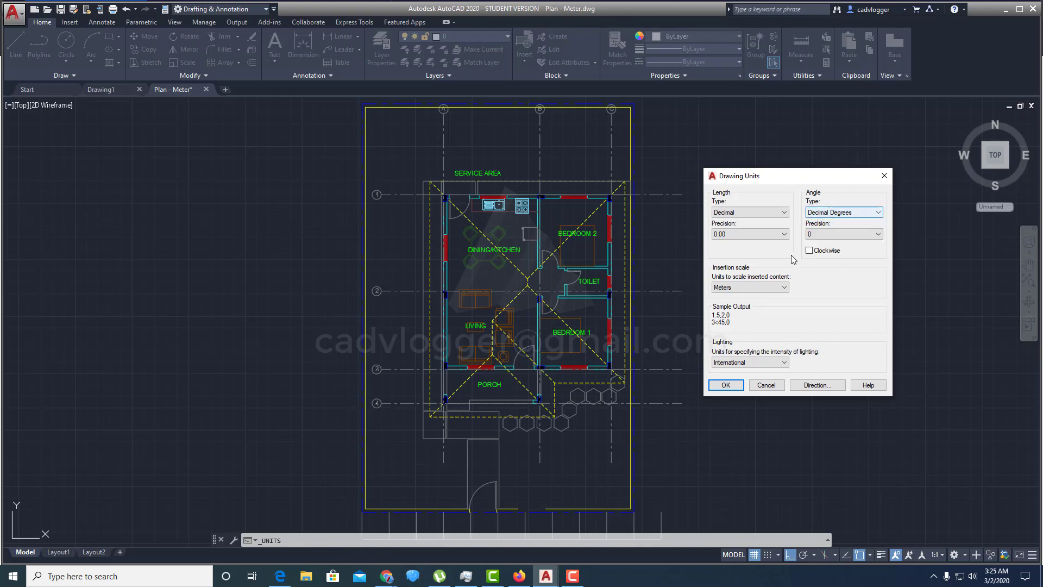
Step: Set the angle precision of the drawing units to 0.00
drag(826, 184, 852, 158)
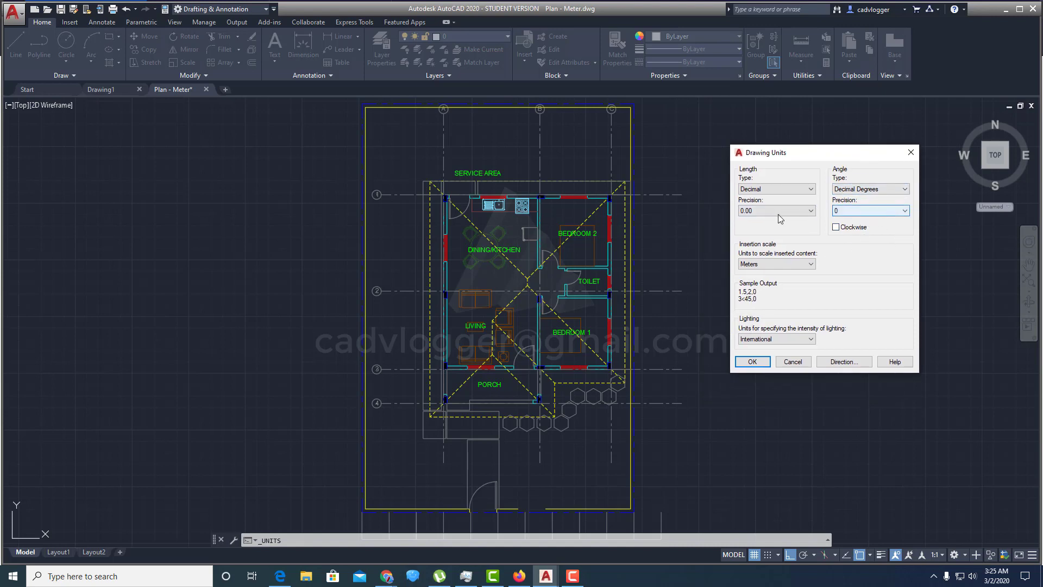
click(851, 212)
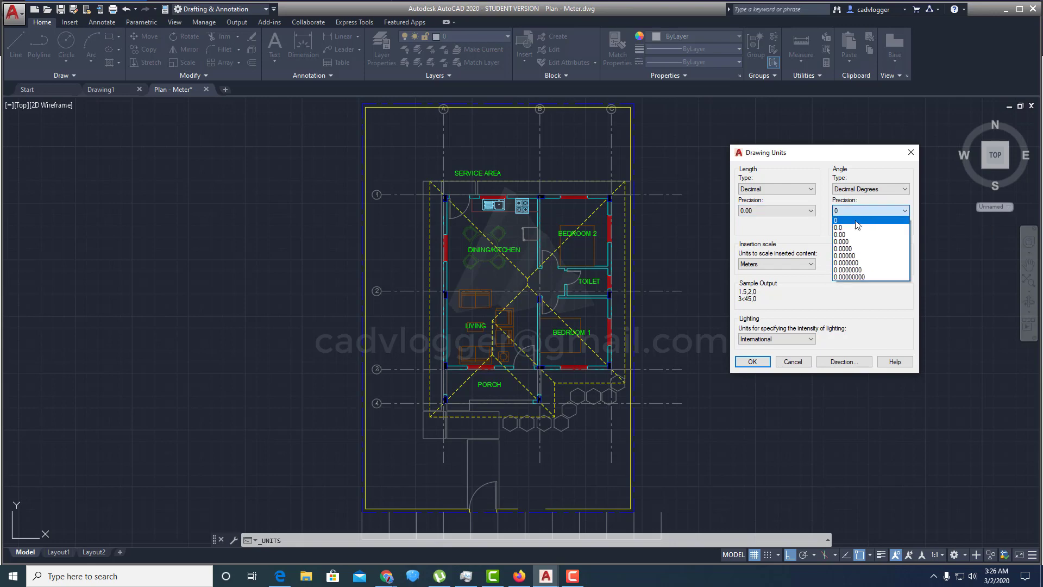
click(864, 235)
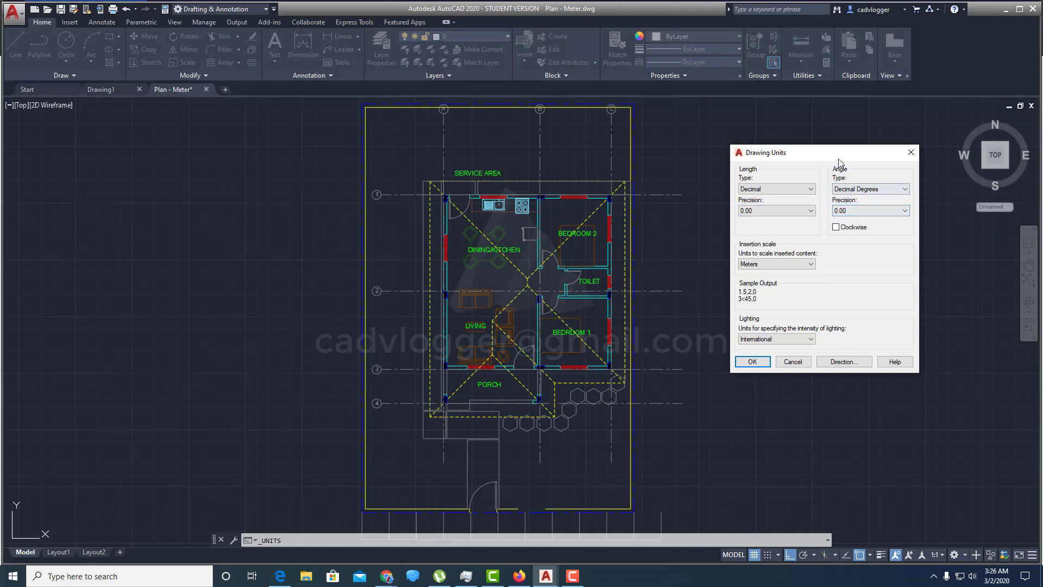
Step: Set the angle precision of the drawing units back to 0
drag(839, 158, 791, 149)
click(808, 204)
click(801, 212)
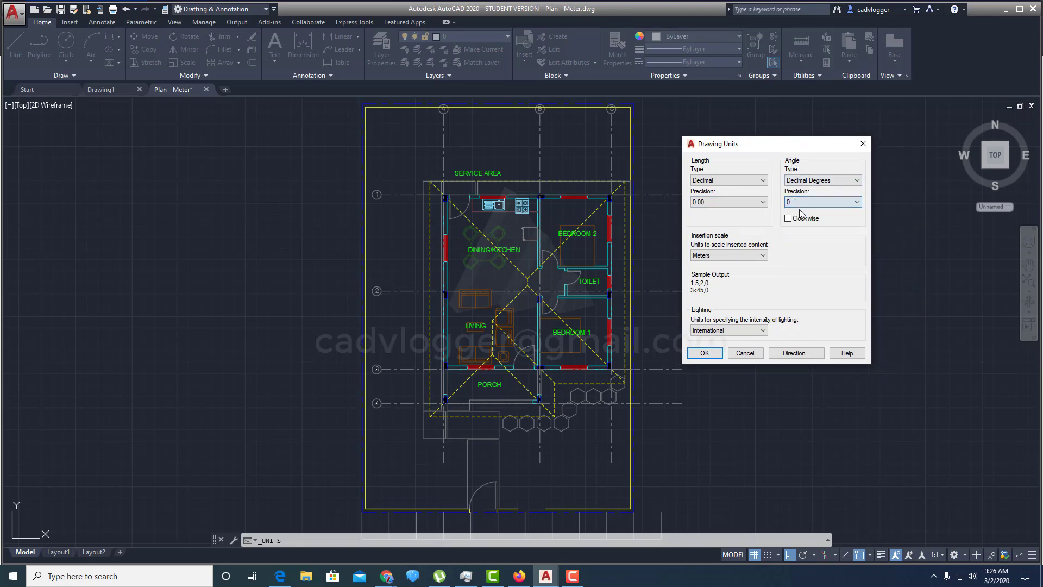
drag(786, 149, 838, 155)
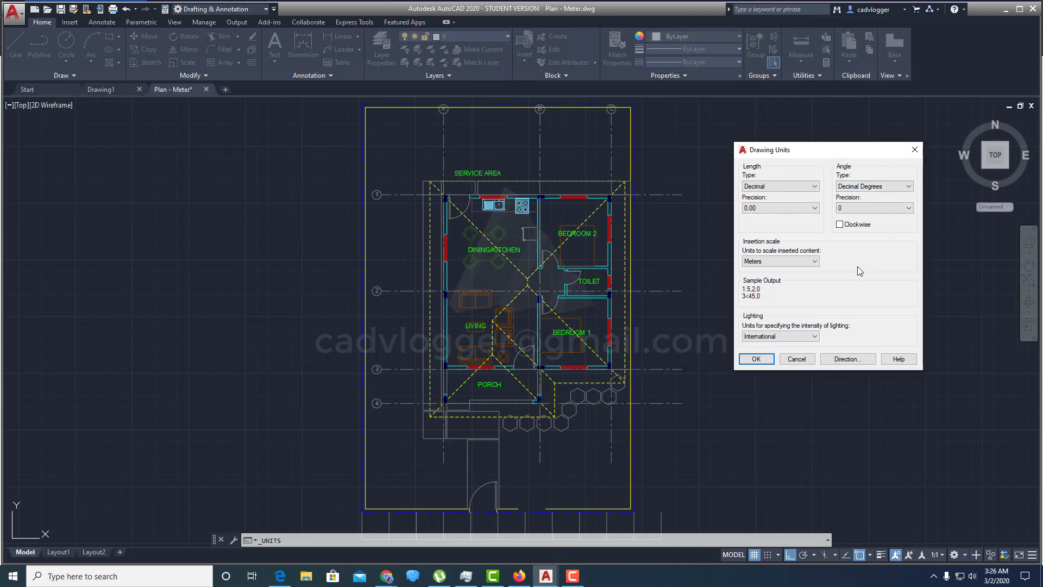
drag(861, 150, 813, 130)
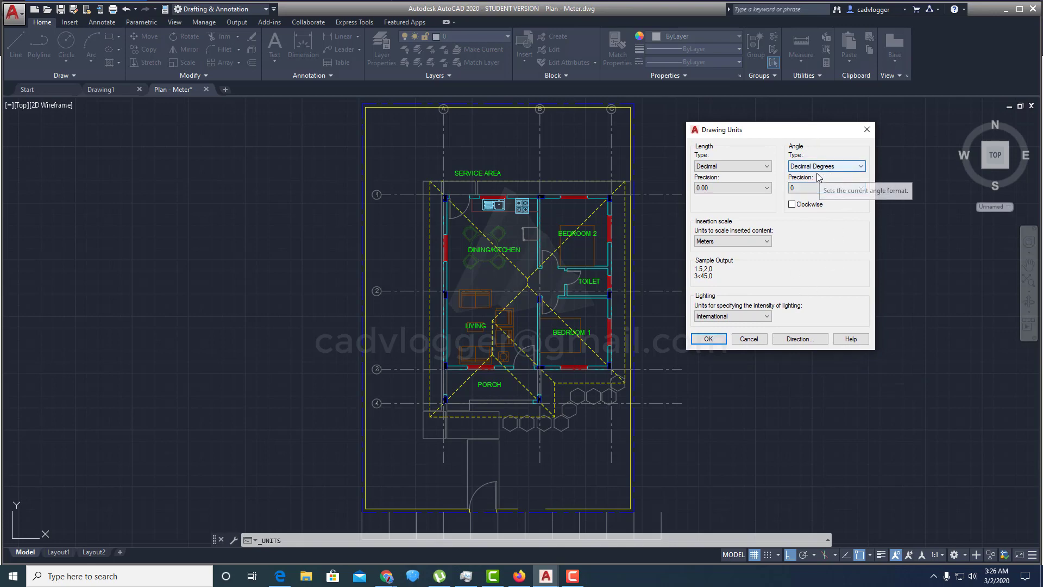
Step: Examine the base angle options in the direction settings, keeping East, and confirm the drawing units
click(796, 339)
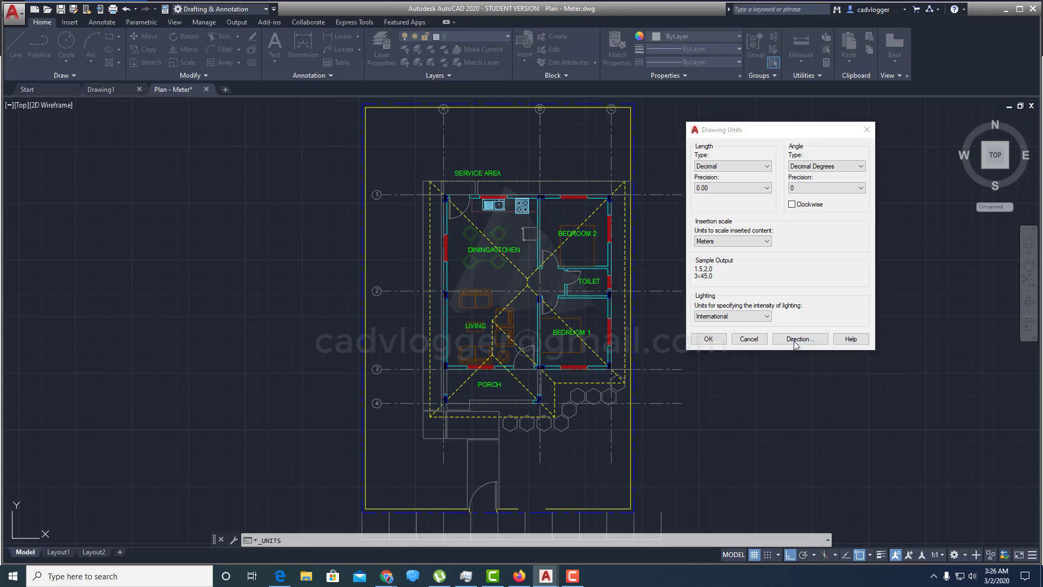
drag(782, 180, 805, 170)
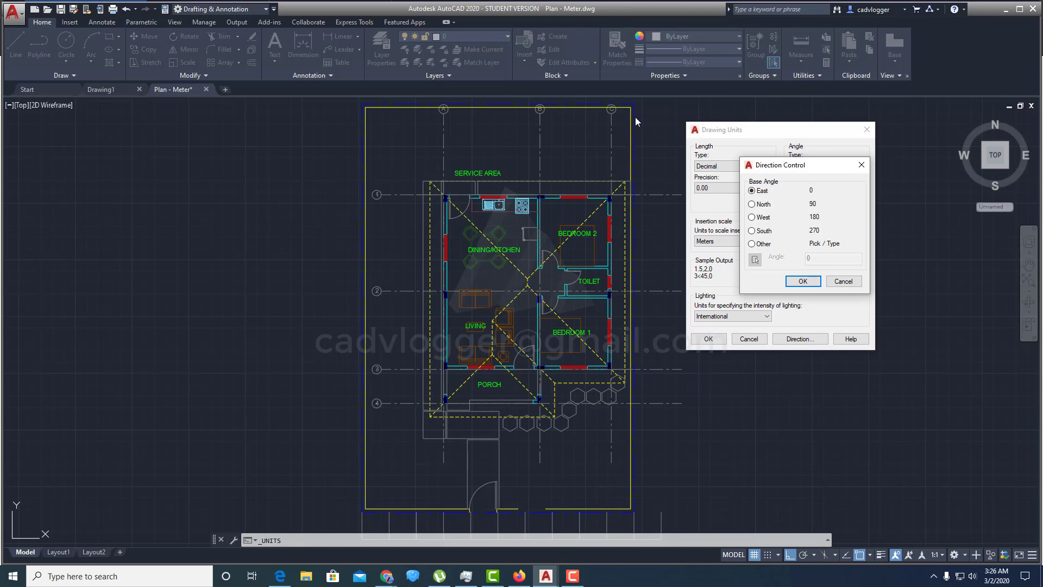
click(759, 260)
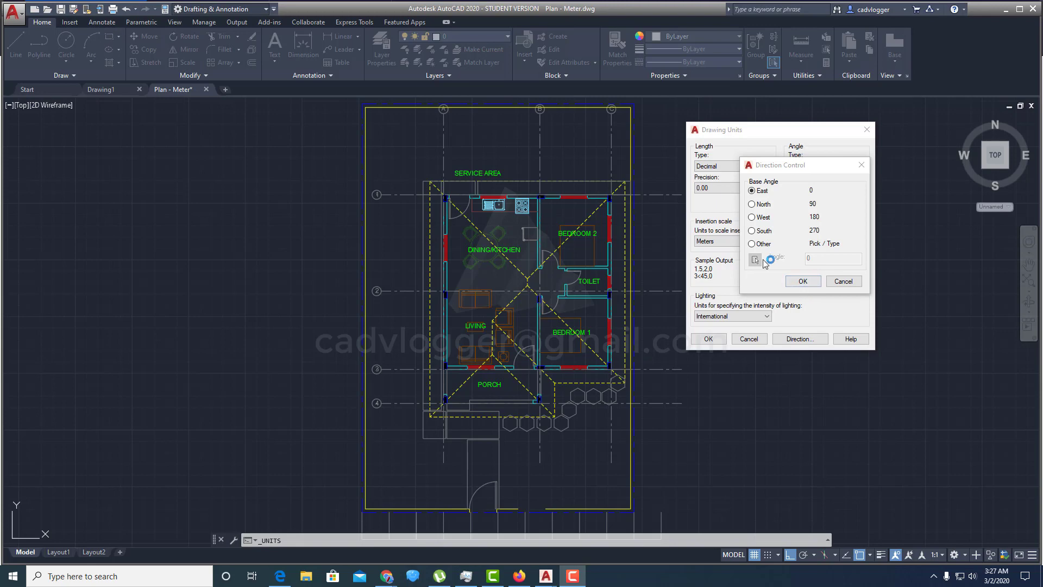
click(805, 283)
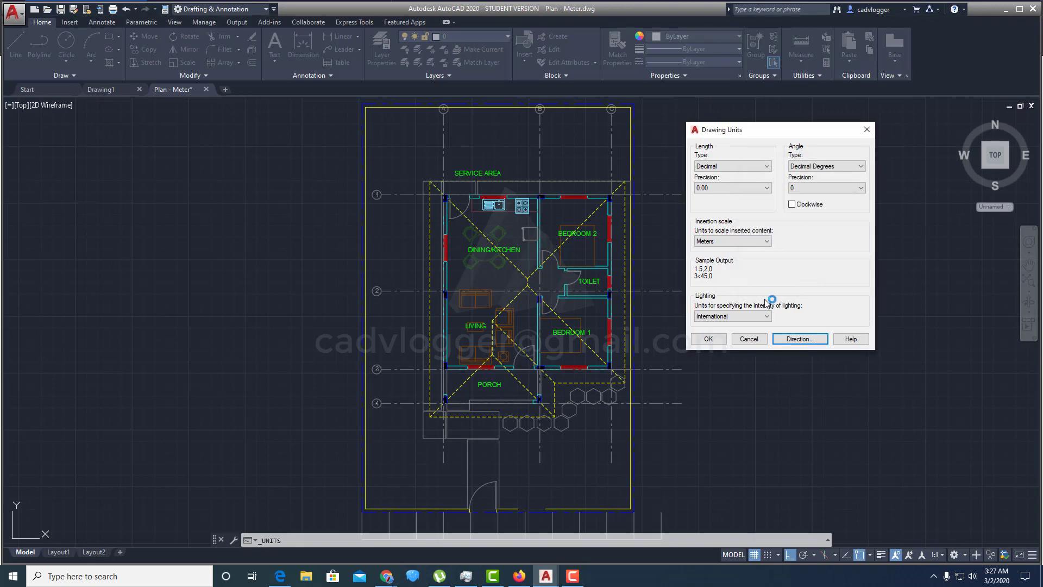
click(708, 339)
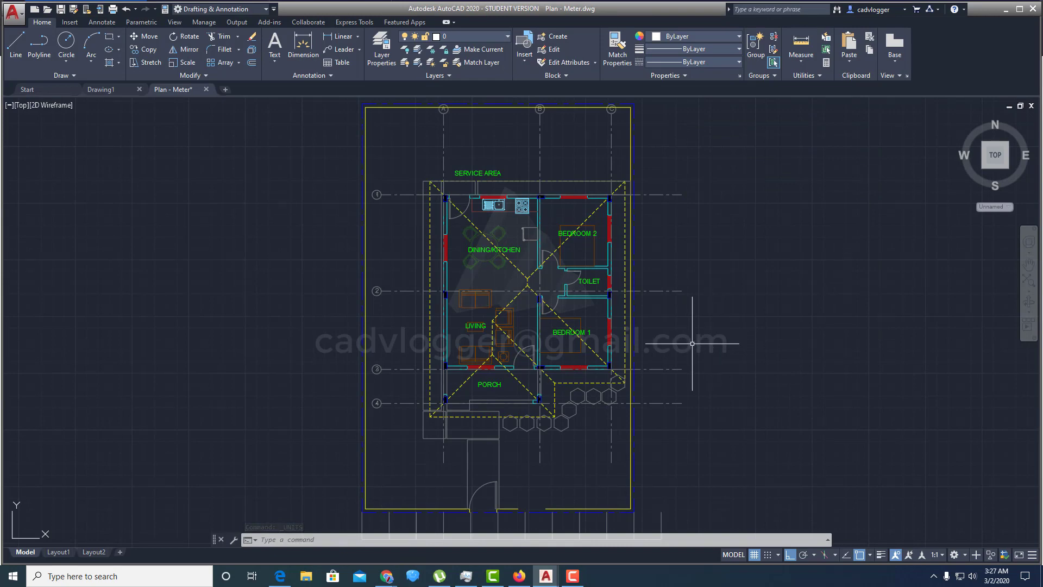
right_click(693, 335)
key(Escape)
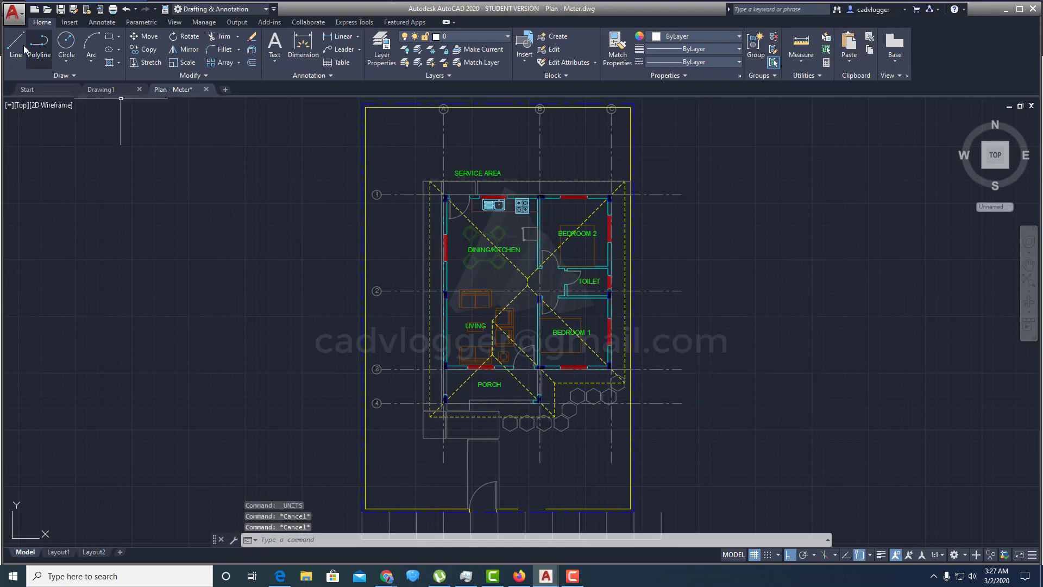
Step: Turn Ortho off and draw a line beside the floor plan, 1 unit long at an angle of 0°
click(16, 46)
click(706, 335)
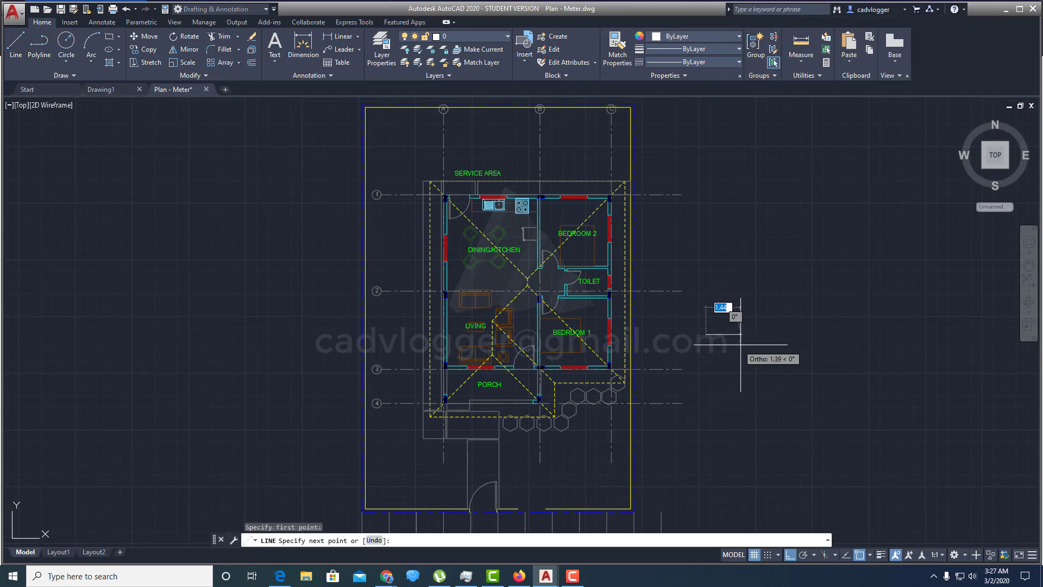
key(F8)
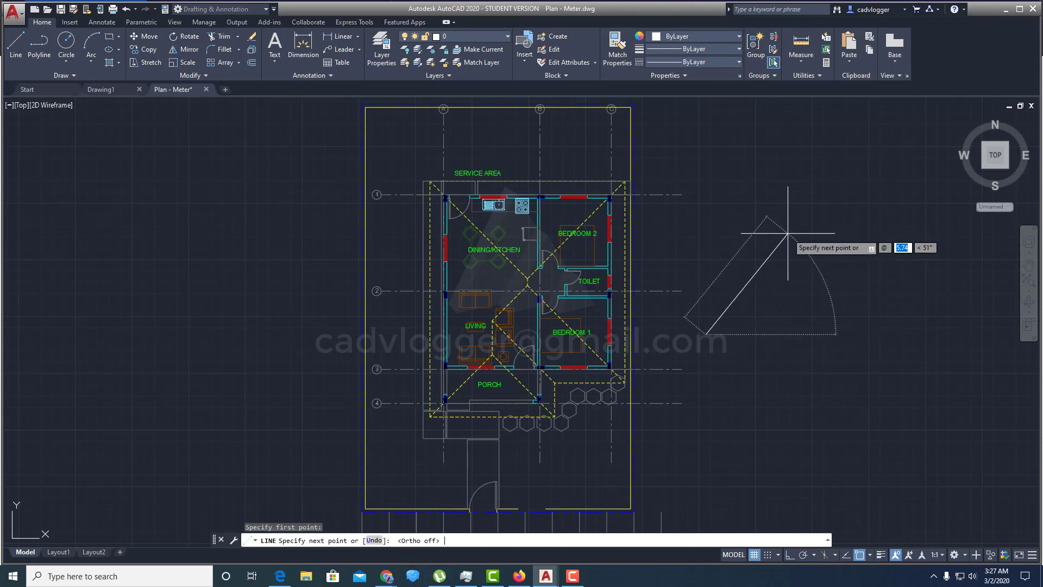
text(1)
key(Tab)
text(0)
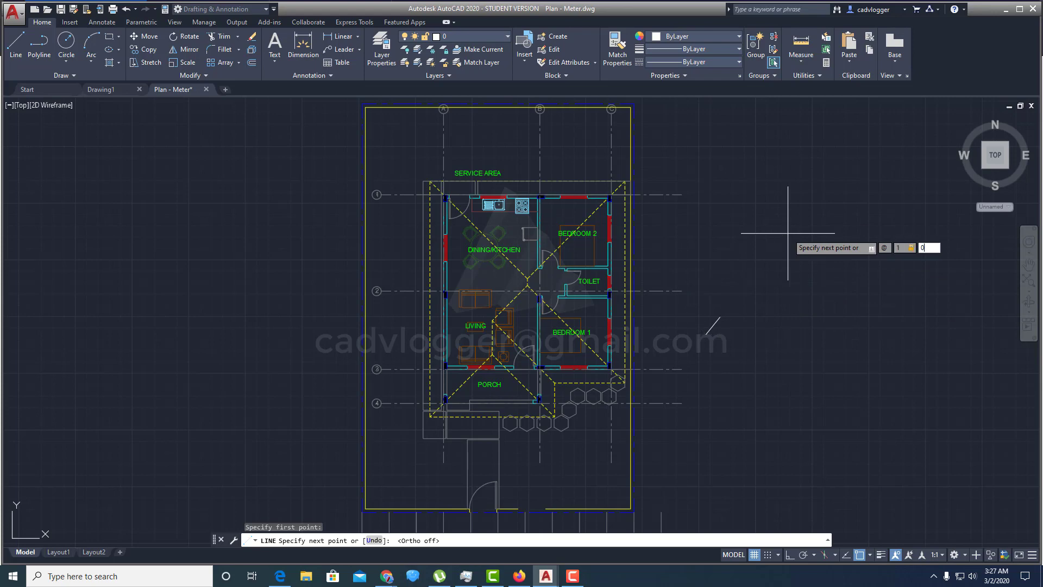
key(Return)
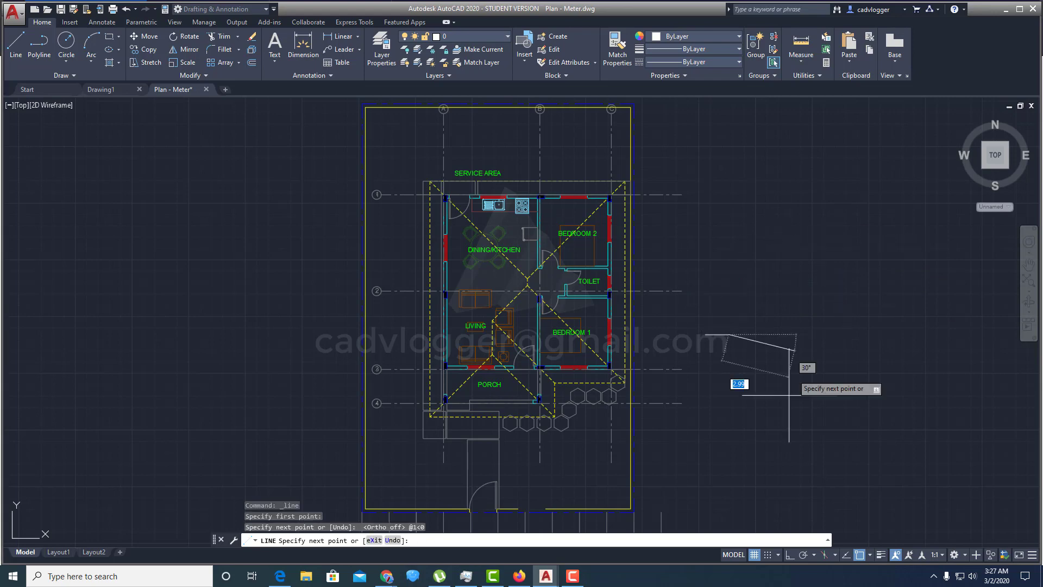
key(Escape)
Step: Draw a line 3 units long at 90° from the right end of the 1-unit line
scroll(714, 345, up, 6)
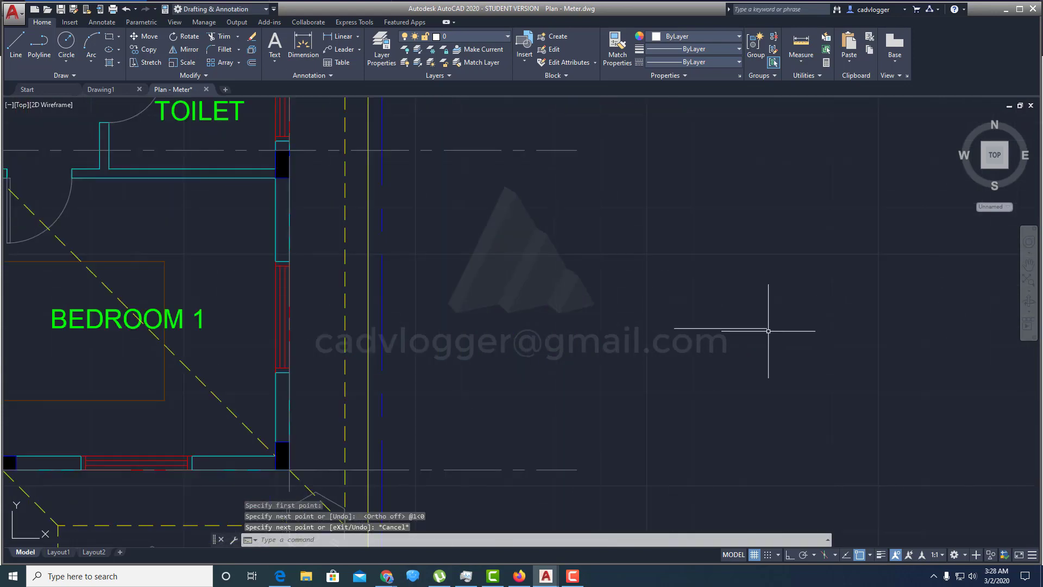
scroll(769, 331, down, 5)
scroll(684, 374, up, 2)
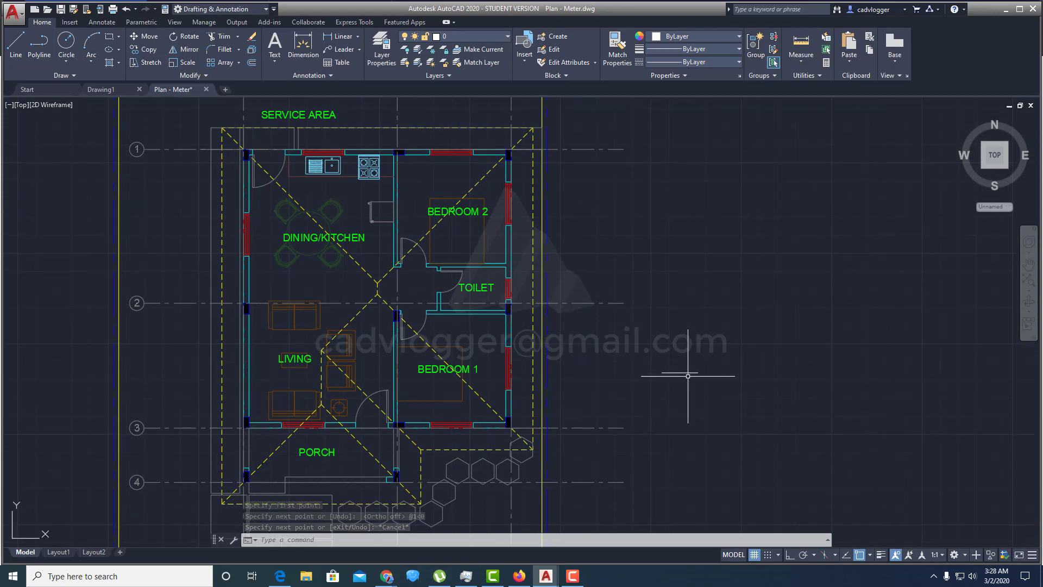
middle_drag(688, 375, 693, 396)
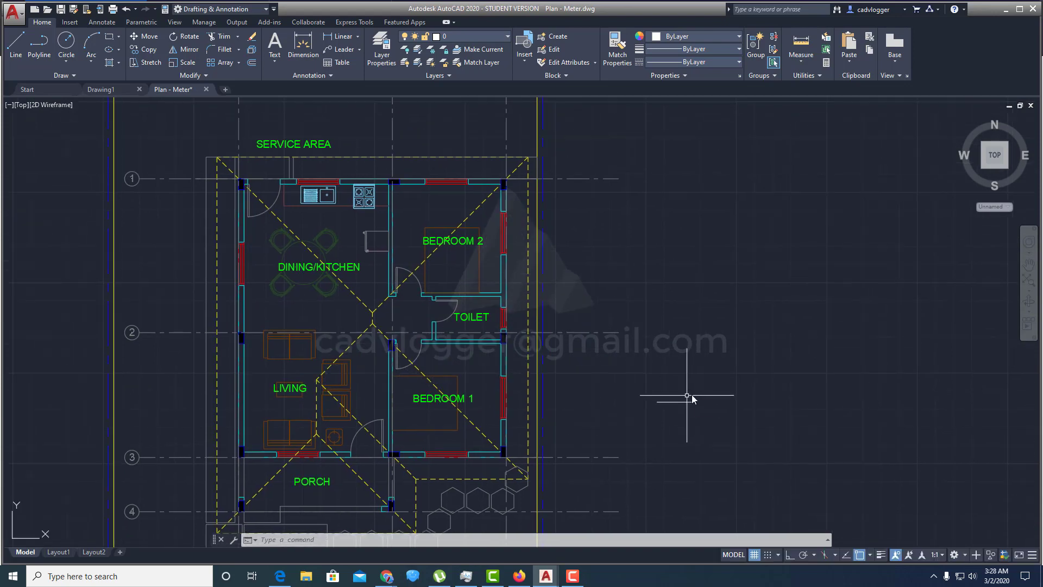
text(l)
key(Return)
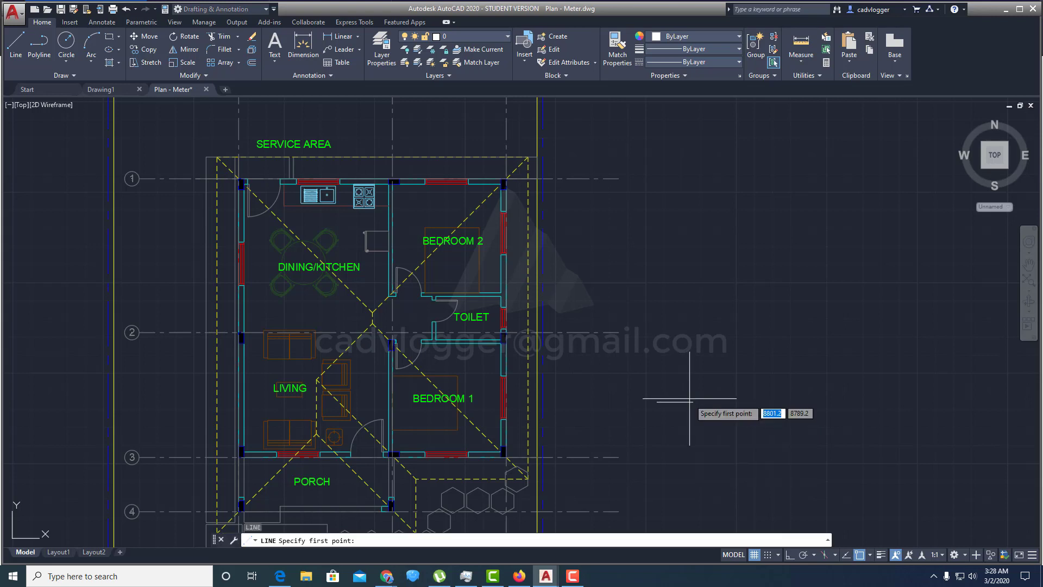
click(694, 397)
text(3)
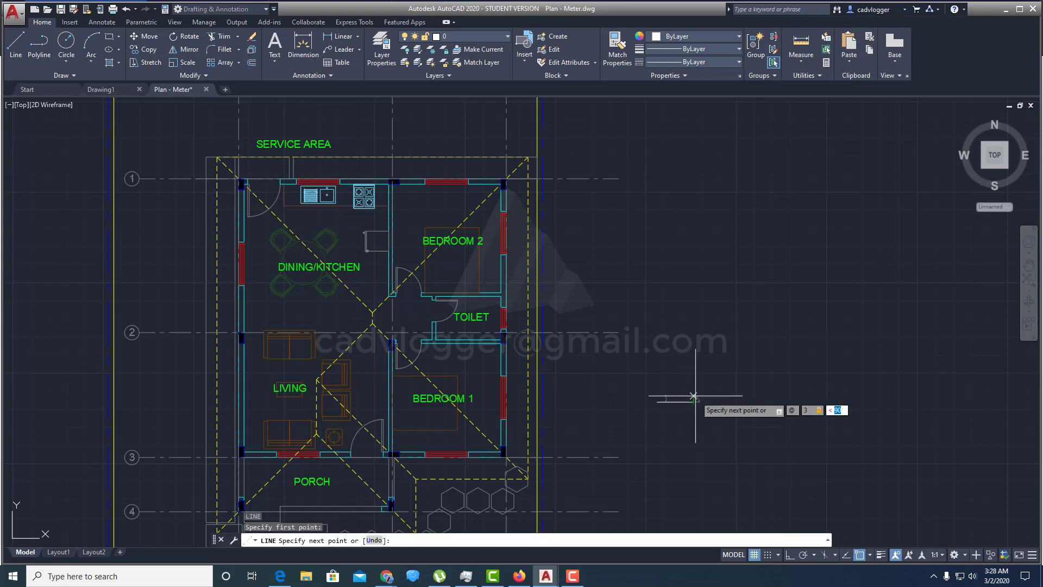
key(Return)
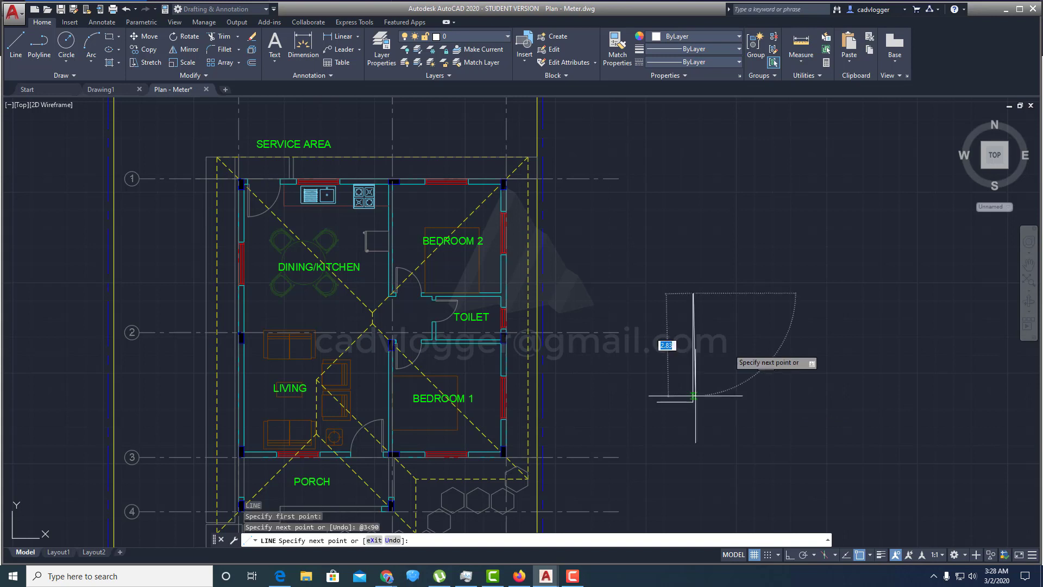
key(Return)
Step: Reopen the drawing units settings and review the base angle directions without changing them
scroll(686, 361, down, 2)
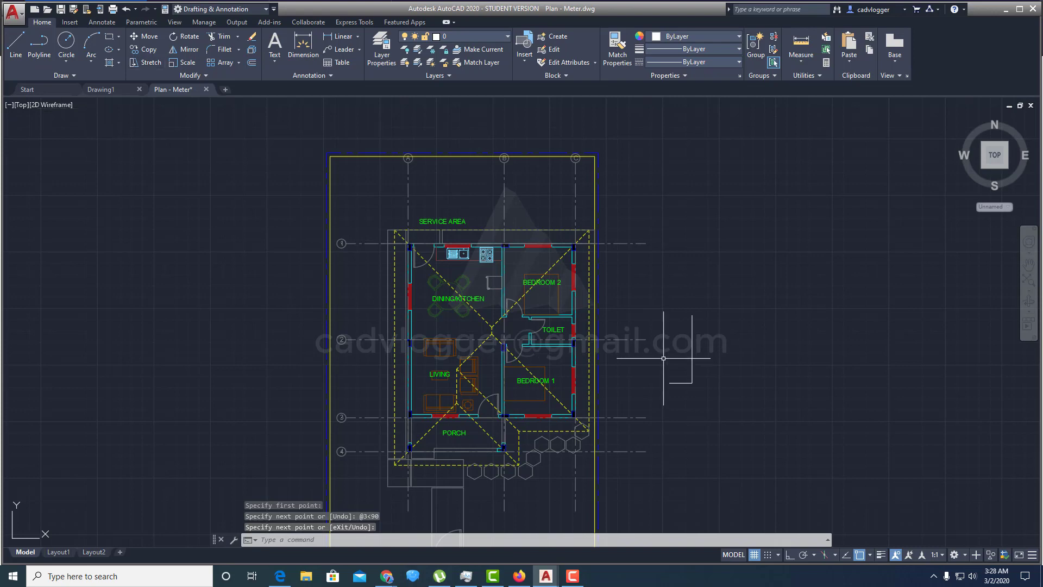
text(un)
key(Return)
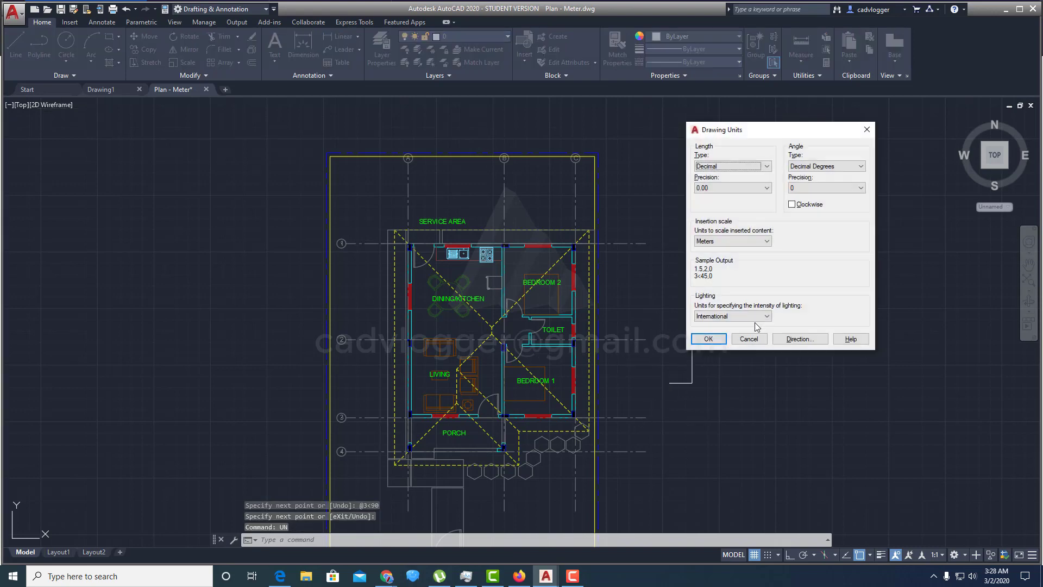
click(799, 338)
click(838, 278)
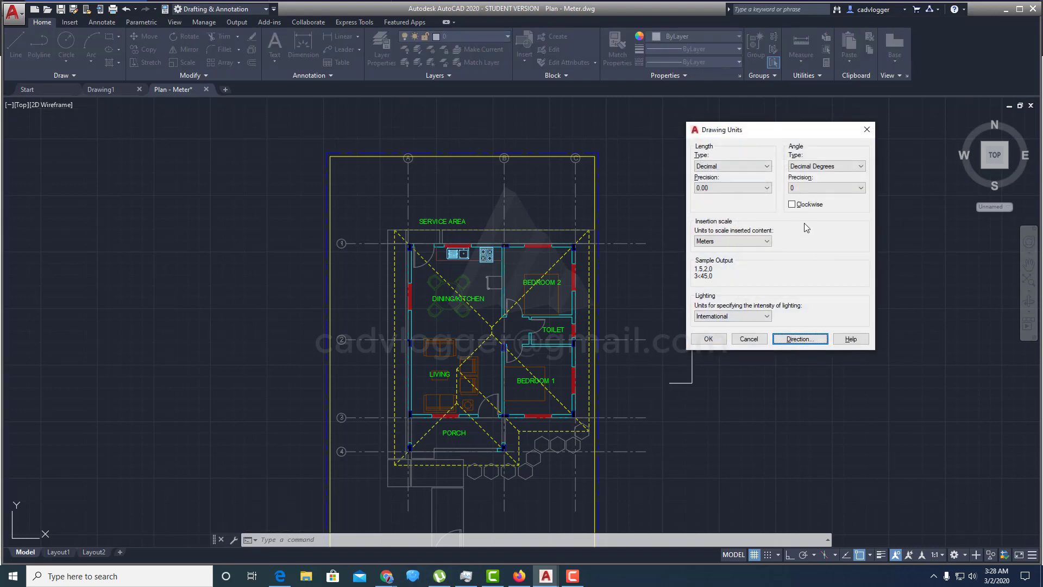
Step: Turn on clockwise angle measurement, compare the sample output, and turn clockwise off again
click(792, 205)
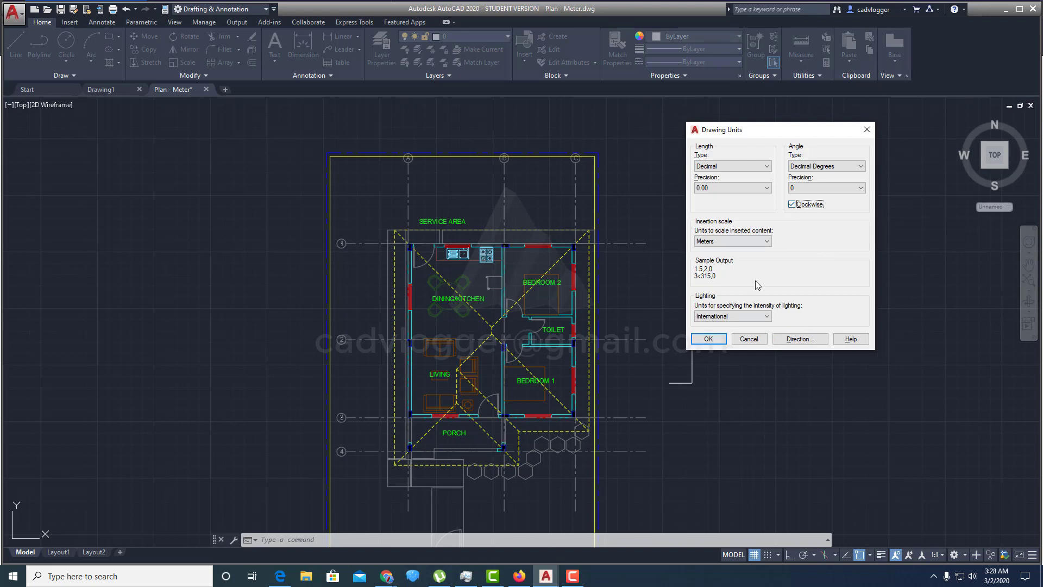
drag(753, 130, 799, 118)
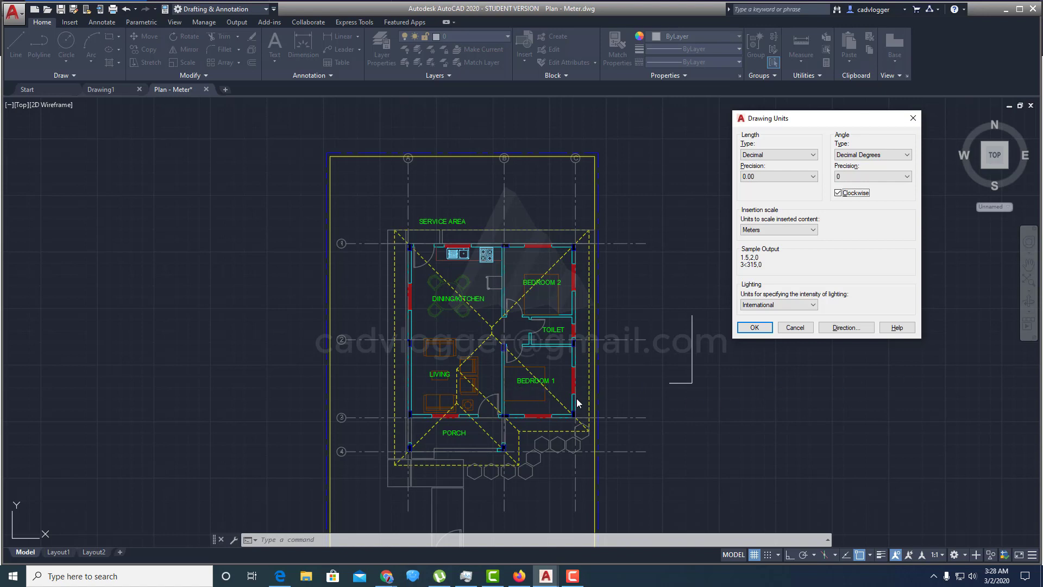
click(839, 193)
drag(829, 124, 796, 121)
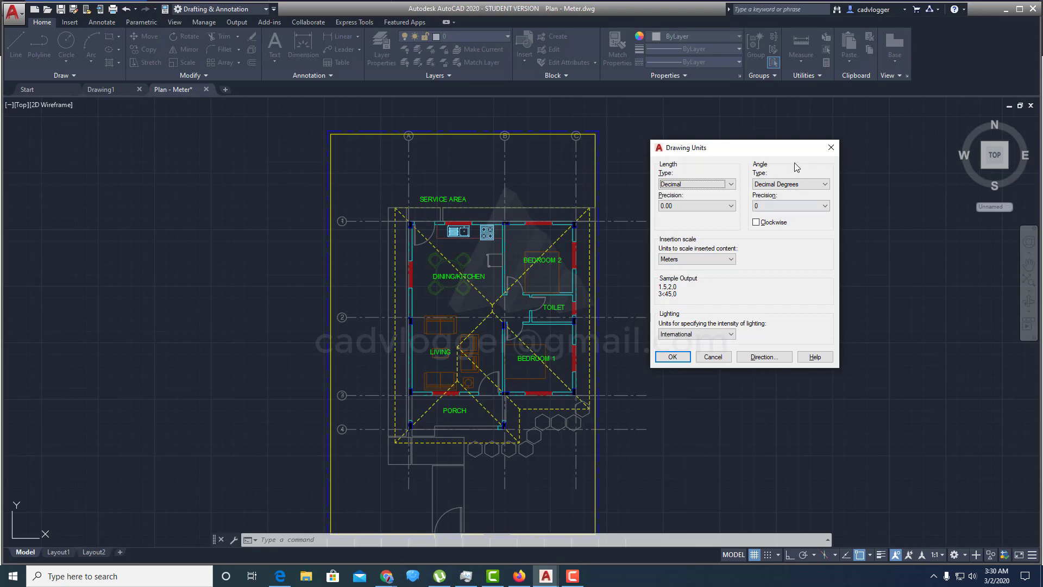
Step: Set the insertion scale units of the drawing to Millimeters and confirm the drawing units
drag(760, 147, 838, 145)
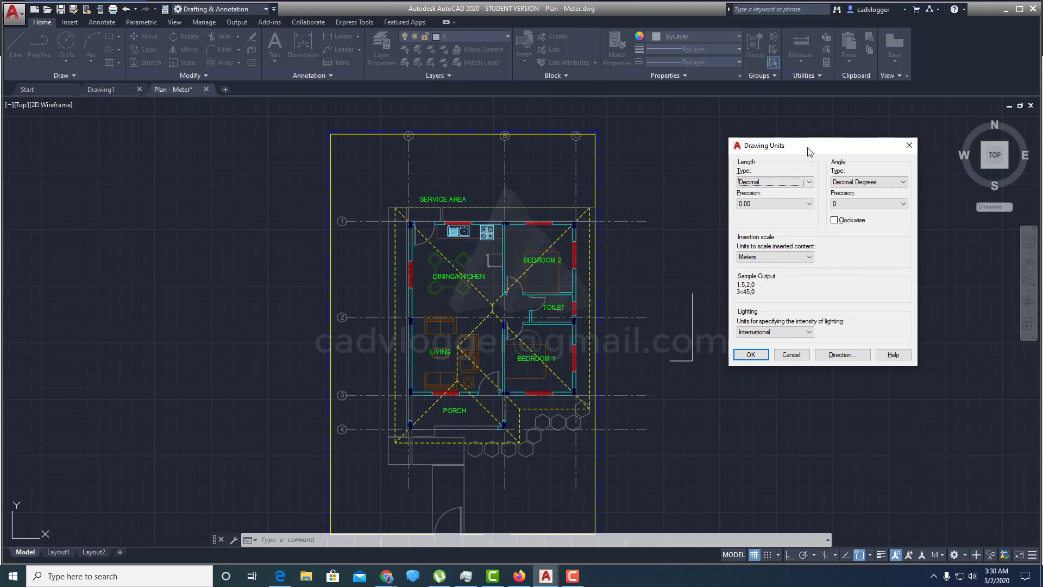
drag(809, 151, 810, 144)
click(803, 250)
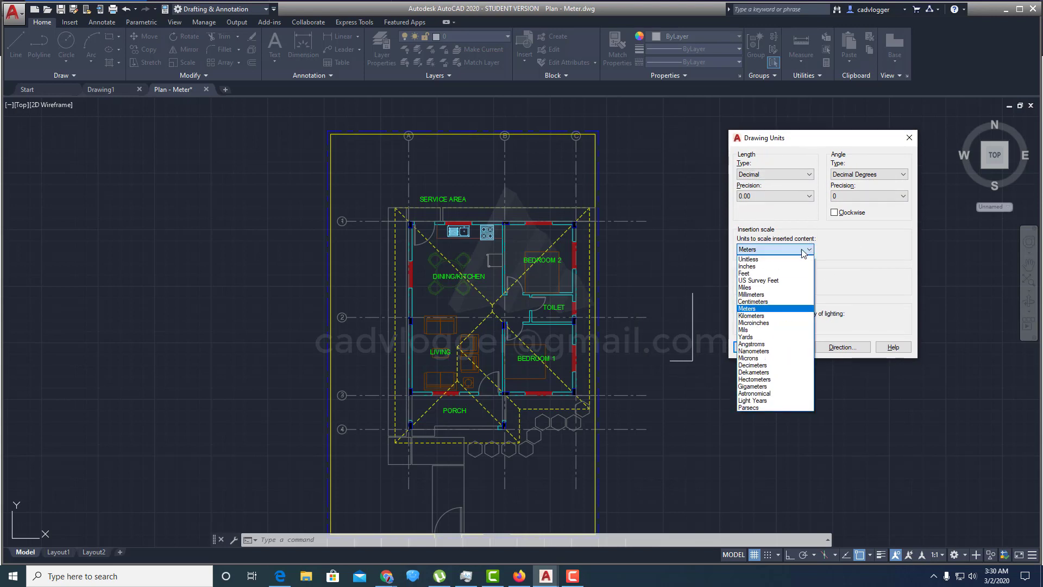
click(766, 295)
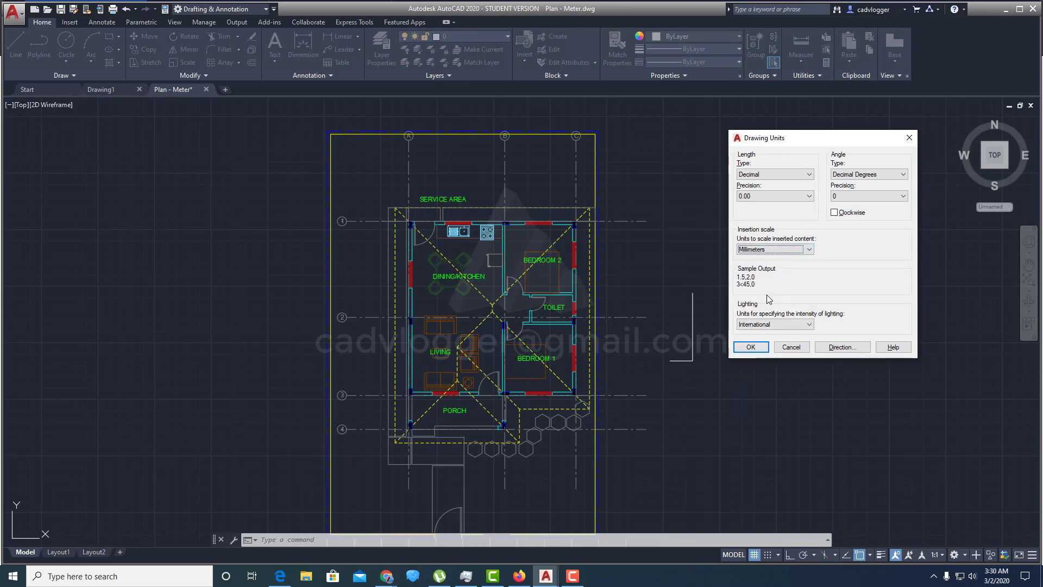
click(752, 347)
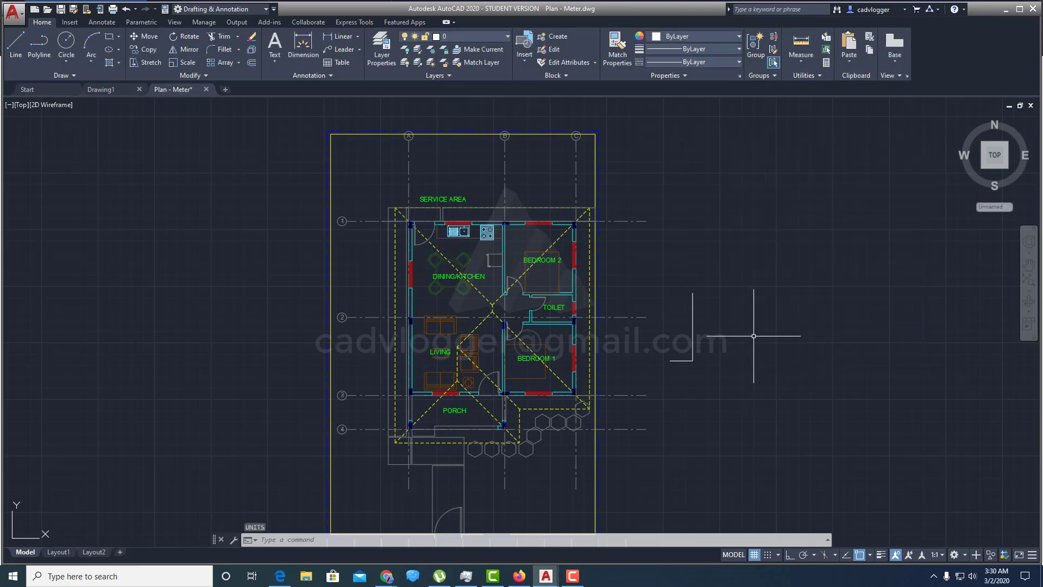
Step: Measure the thickness of the outer wall below the red window beside the dining/kitchen area
scroll(397, 303, up, 5)
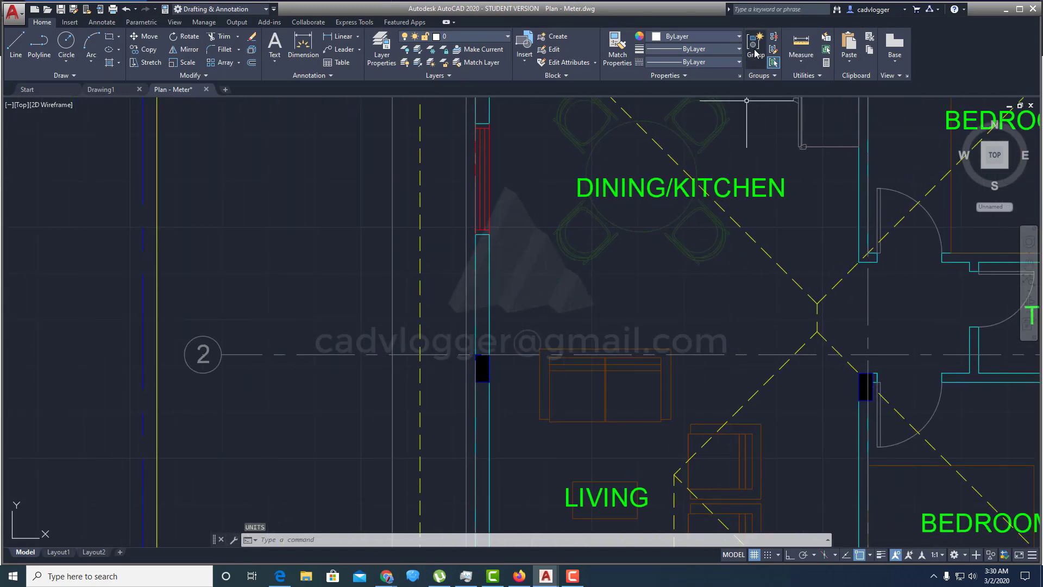
click(801, 42)
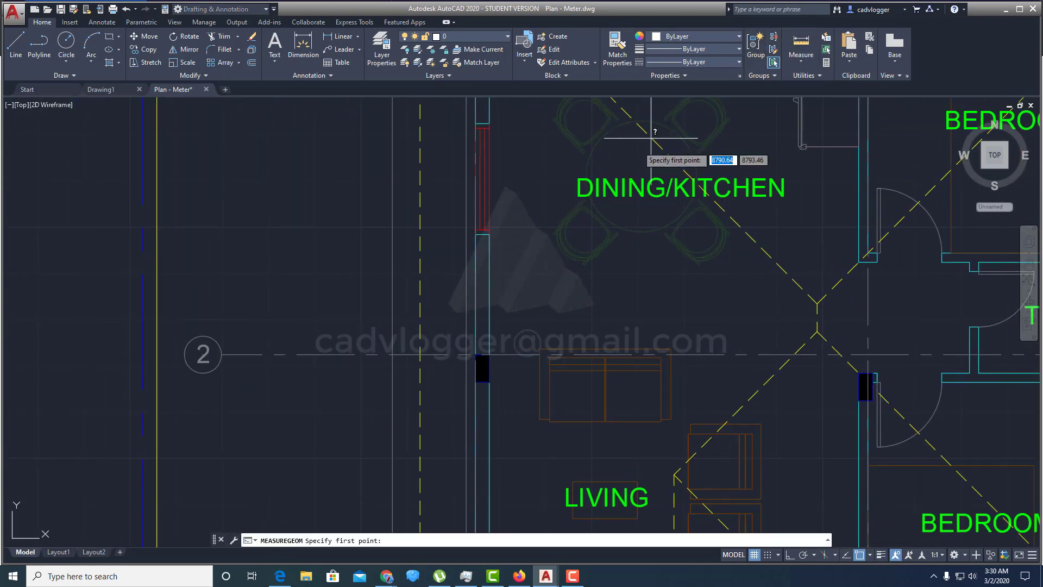
click(479, 249)
click(486, 249)
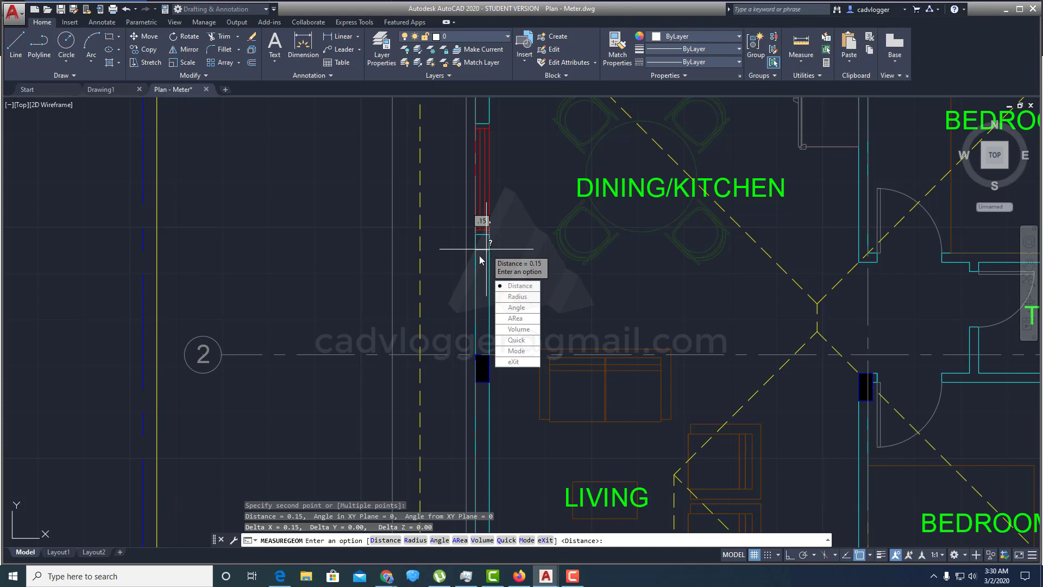
scroll(482, 258, down, 8)
key(Escape)
key(Escape)
key(Escape)
Step: Scale the entire floor plan by a factor of 1000/1 from the lower-left corner of the blue lot boundary line
scroll(476, 258, up, 2)
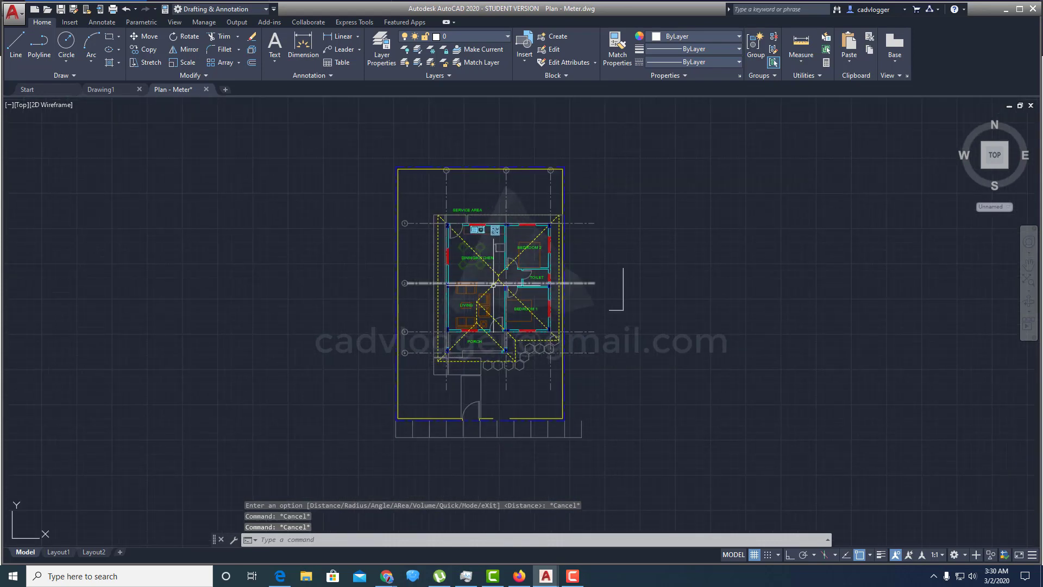
click(184, 62)
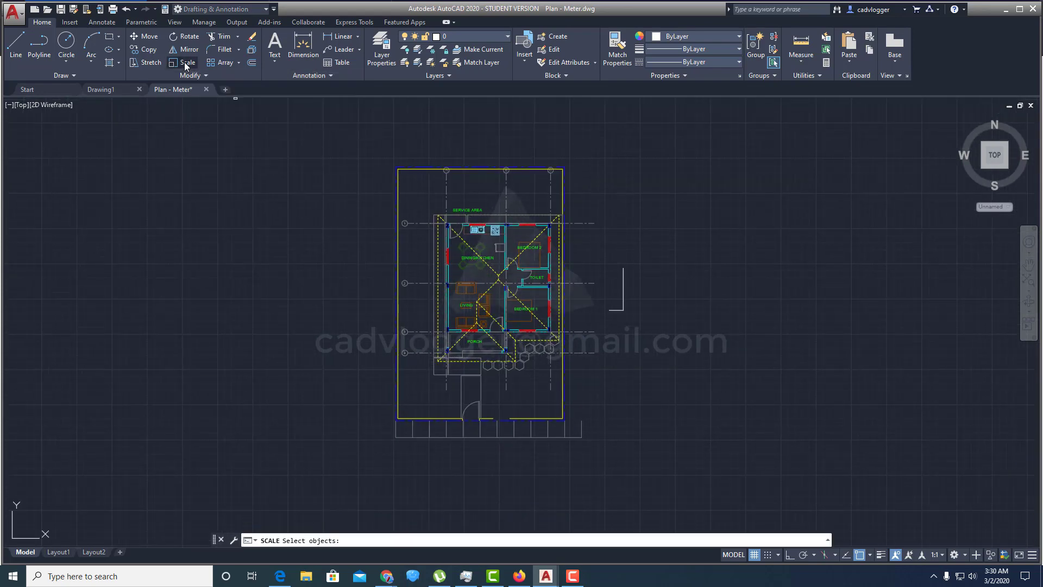
click(285, 135)
click(713, 479)
scroll(466, 348, up, 4)
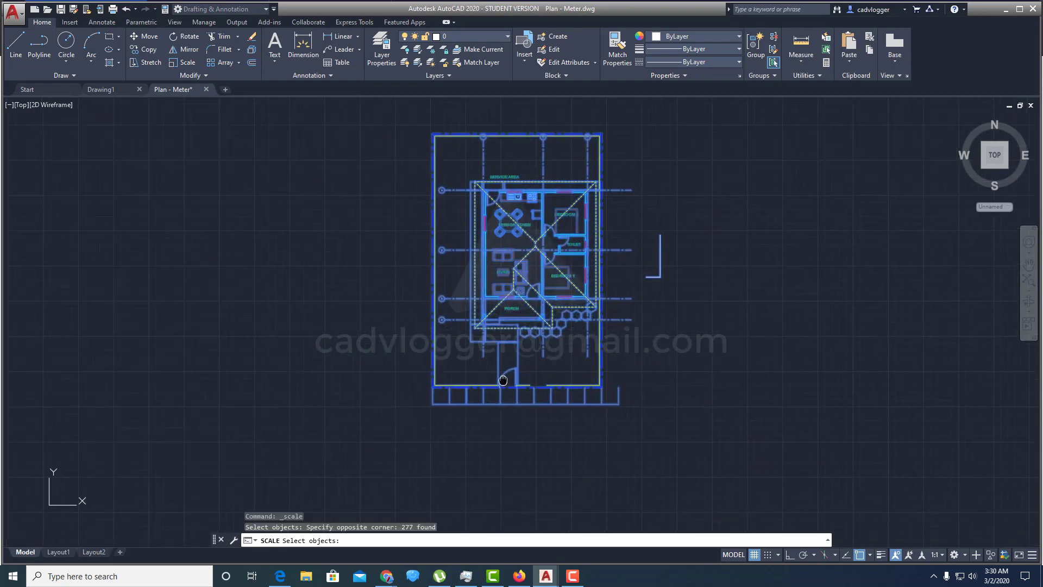
key(Return)
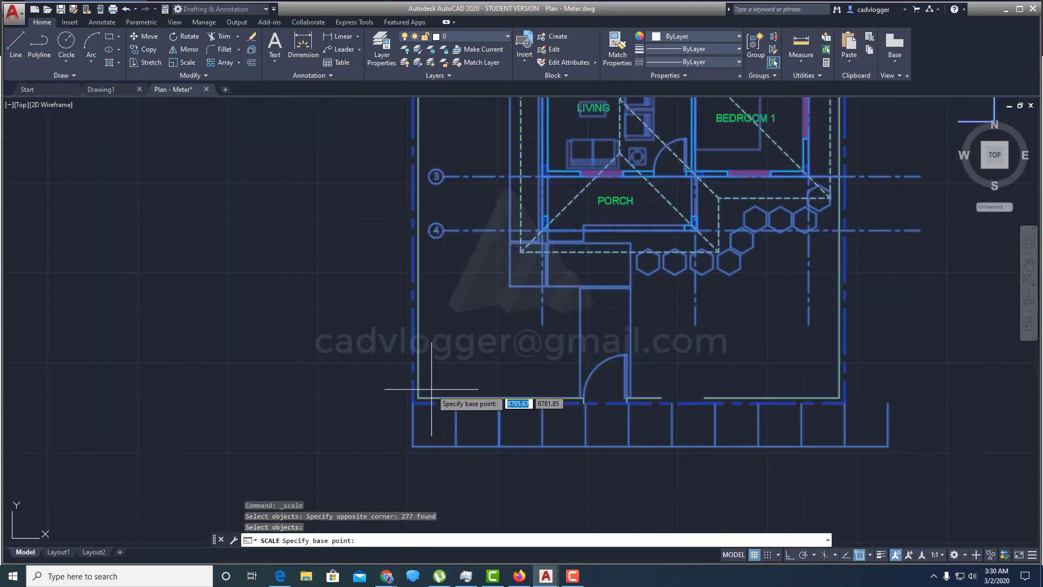
scroll(413, 402, up, 4)
click(406, 404)
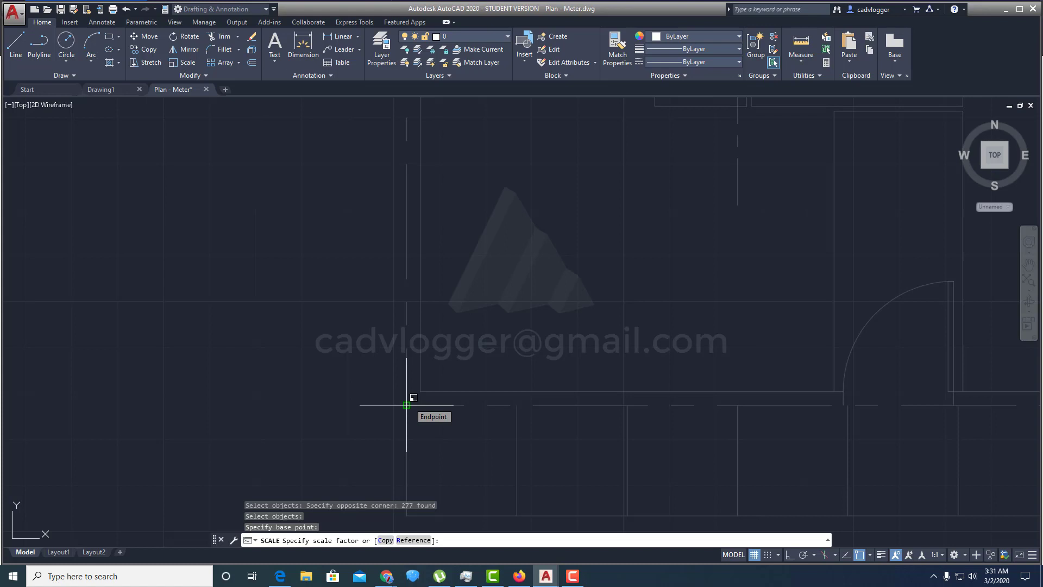
text(1)
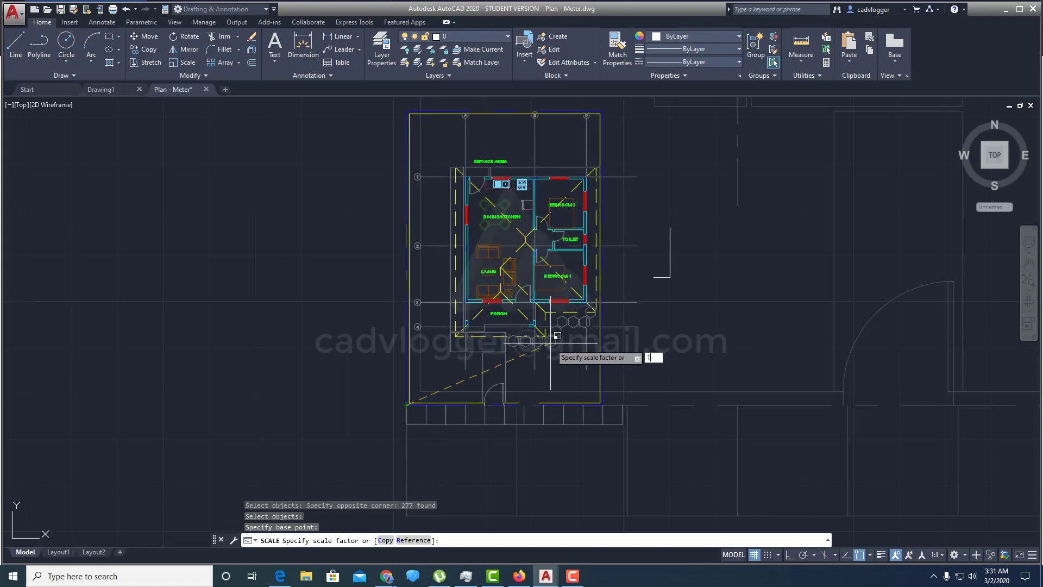
text(000/1)
key(Return)
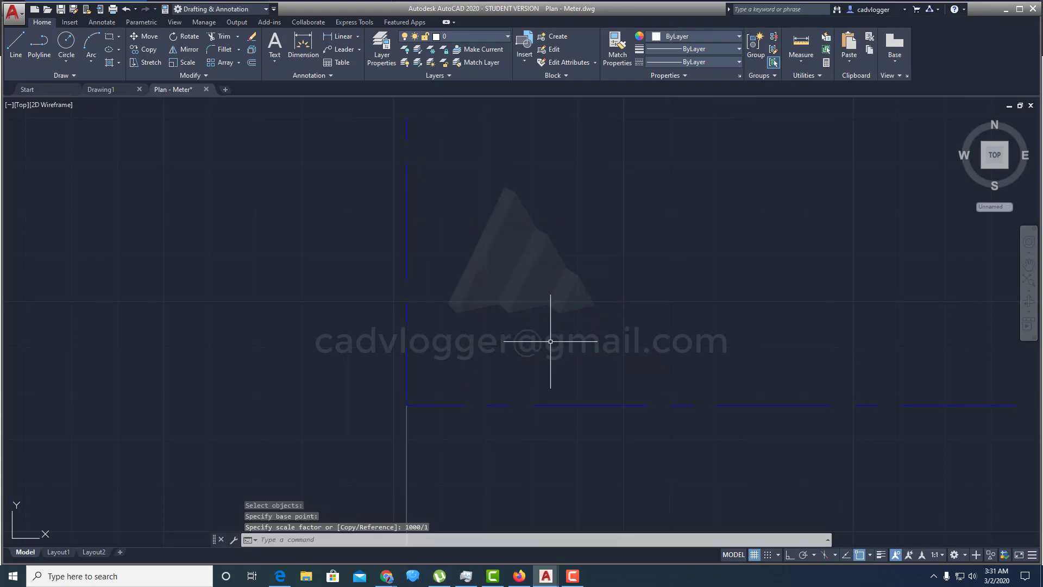
Step: Measure the outer wall's thickness at the upper end of the red window beside the dining/kitchen area
text(z)
key(Return)
text(e)
key(Return)
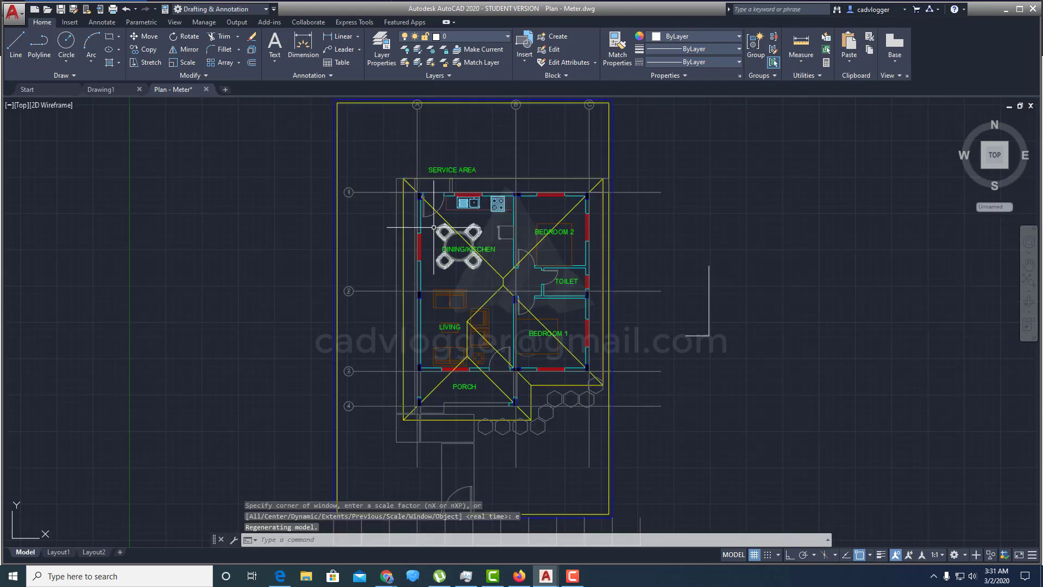
scroll(391, 227, up, 4)
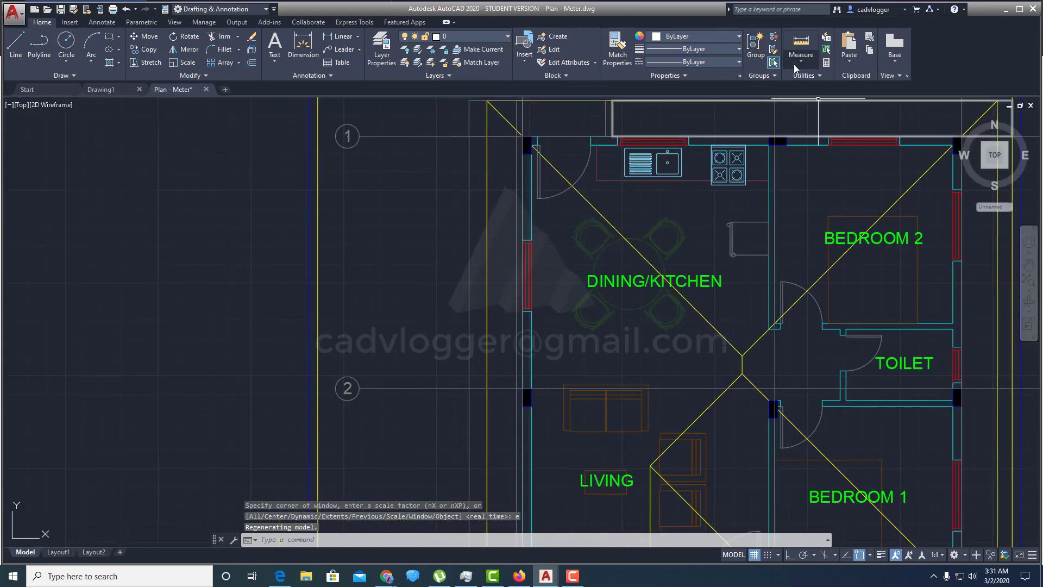
click(800, 45)
scroll(523, 240, up, 4)
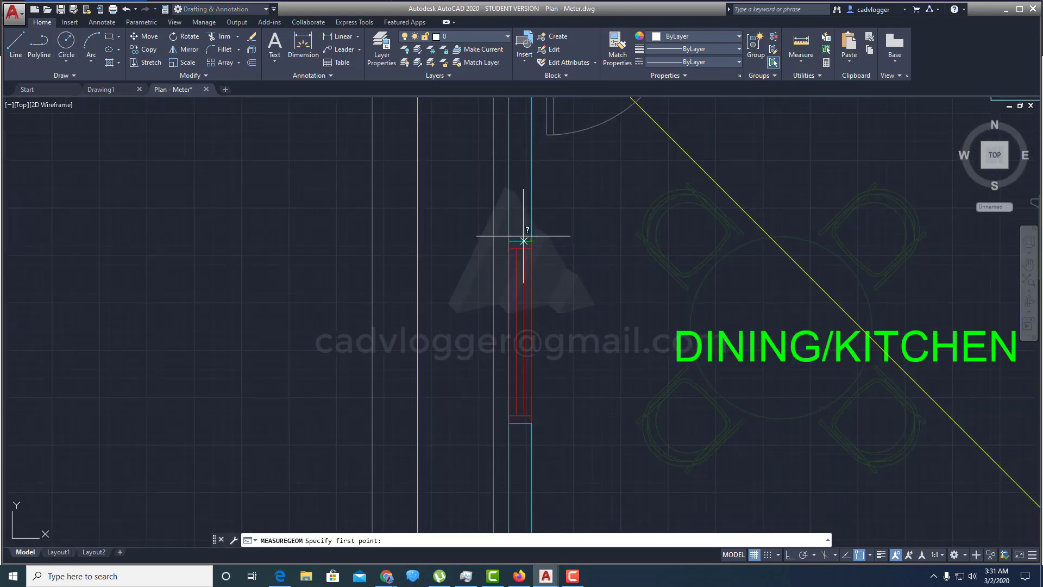
click(509, 240)
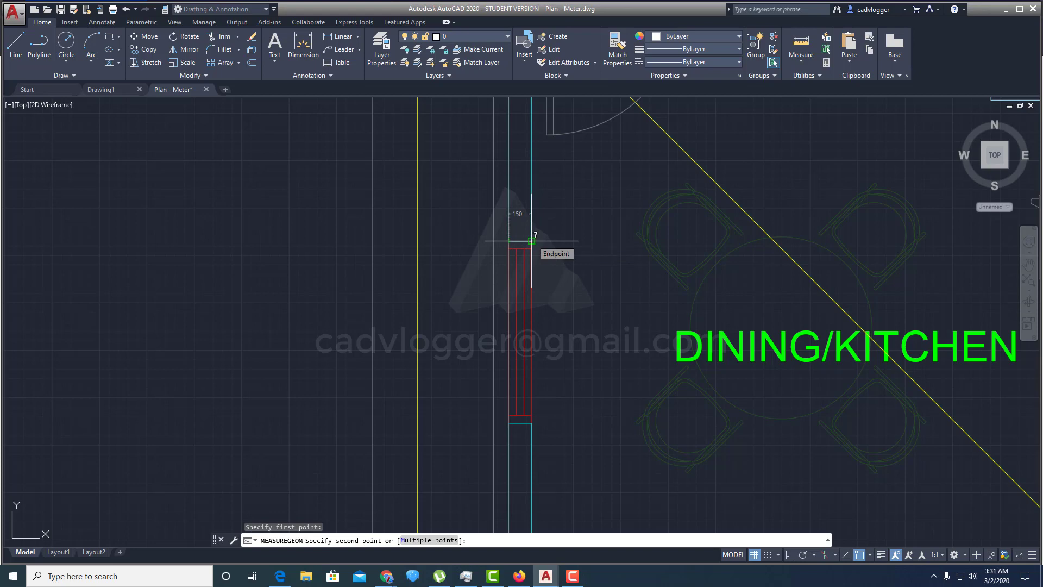
click(531, 241)
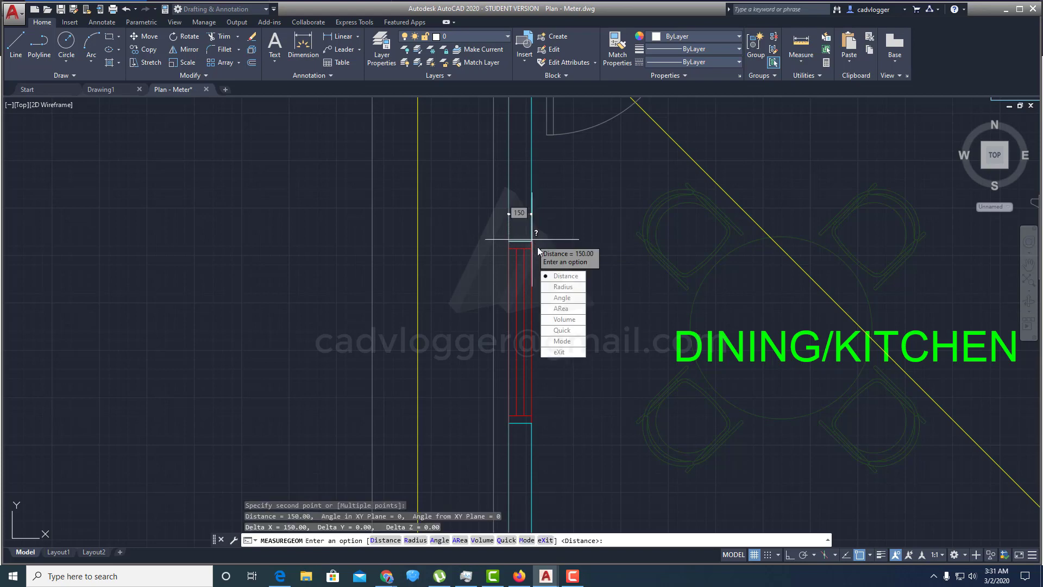
key(Escape)
key(Escape)
scroll(550, 266, down, 5)
scroll(550, 265, up, 2)
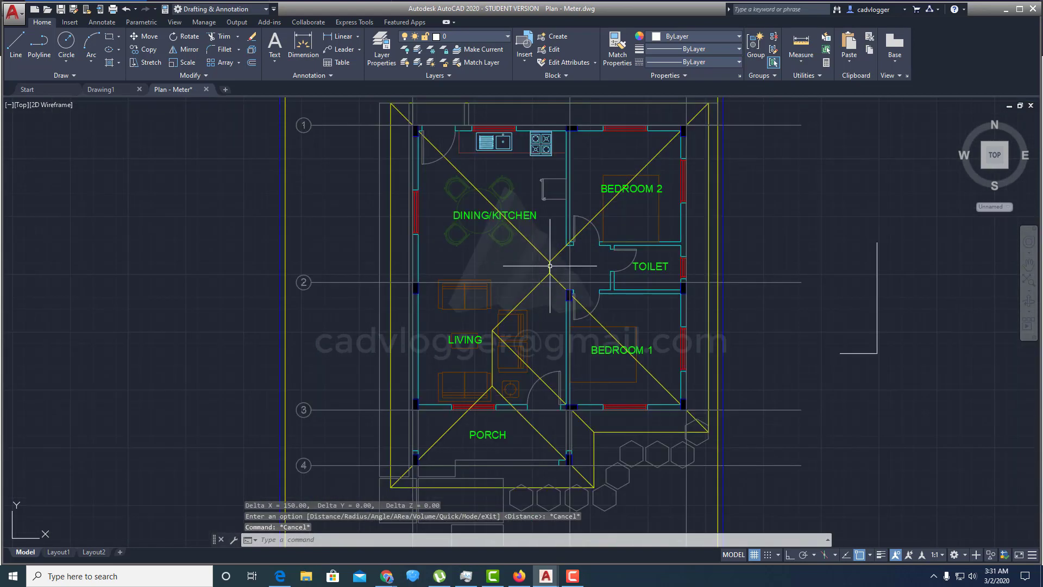
scroll(549, 265, up, 2)
scroll(576, 267, down, 4)
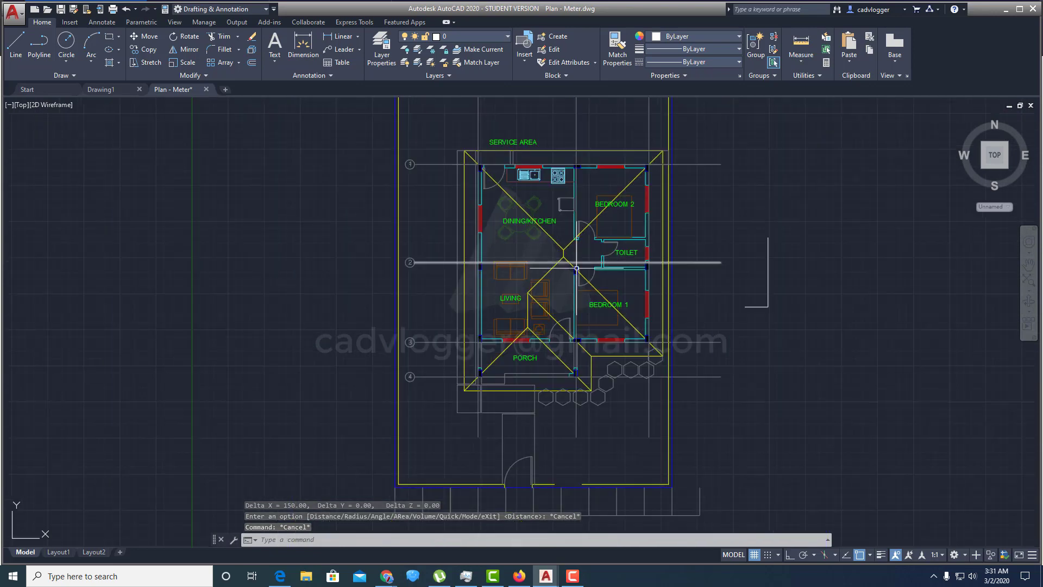
middle_drag(577, 268, 524, 271)
Step: Fit the whole plan in view and set the drawing's global linetype scale factor (LTSCALE) to 1000
text(z)
key(Return)
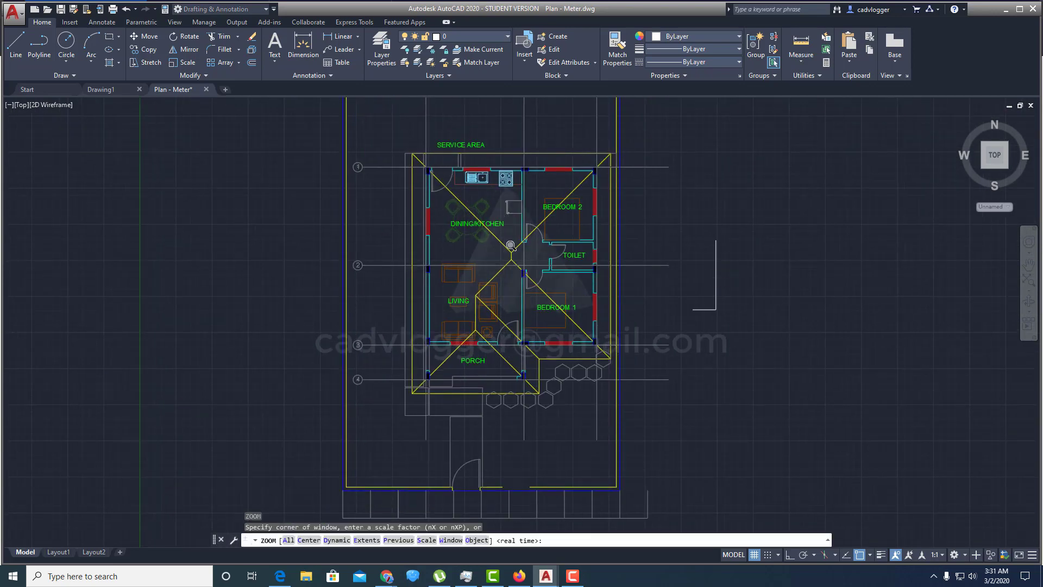
text(e)
key(Return)
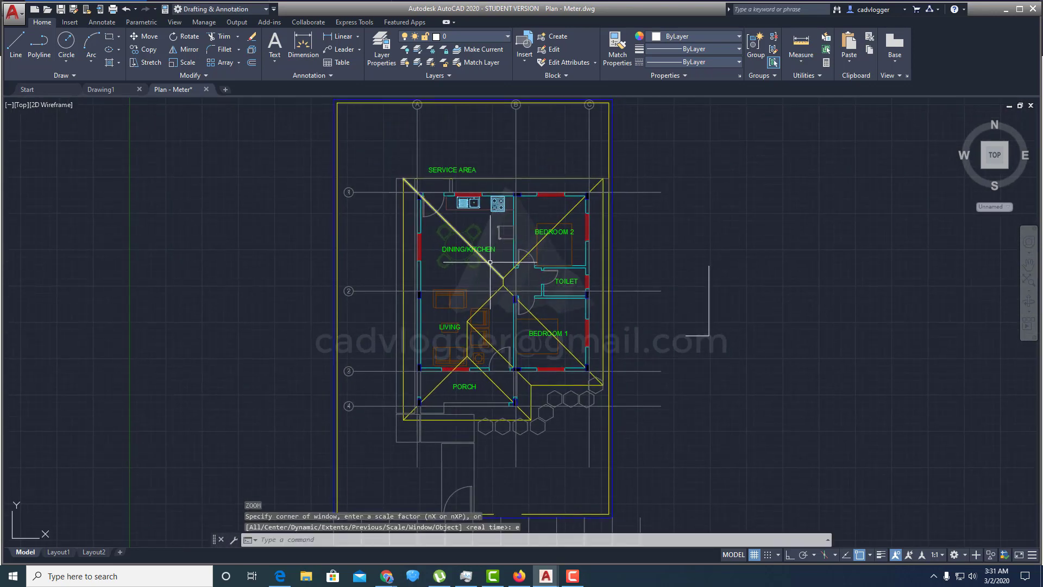
mouse_move(490, 262)
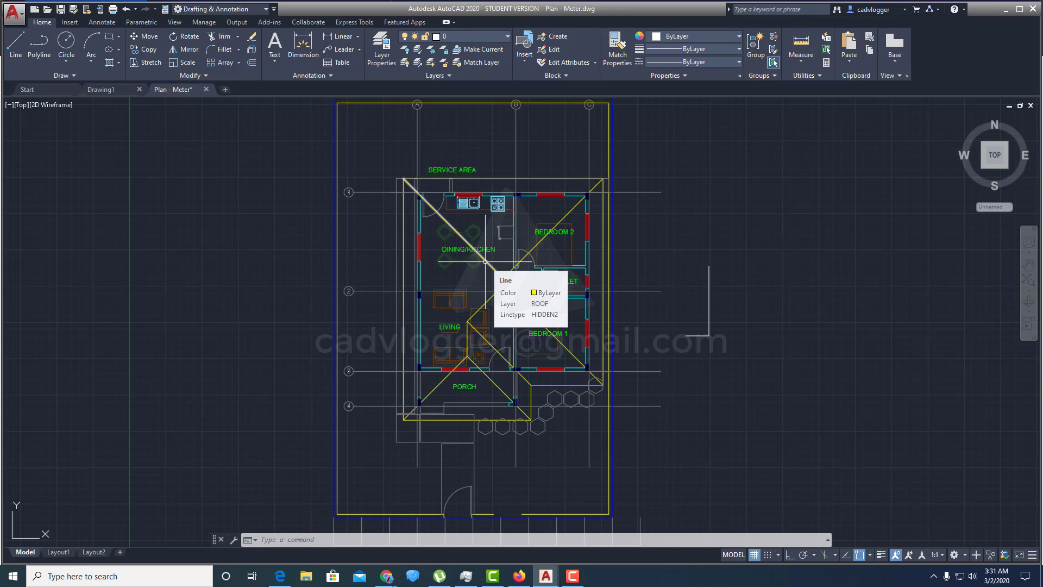
text(LTS)
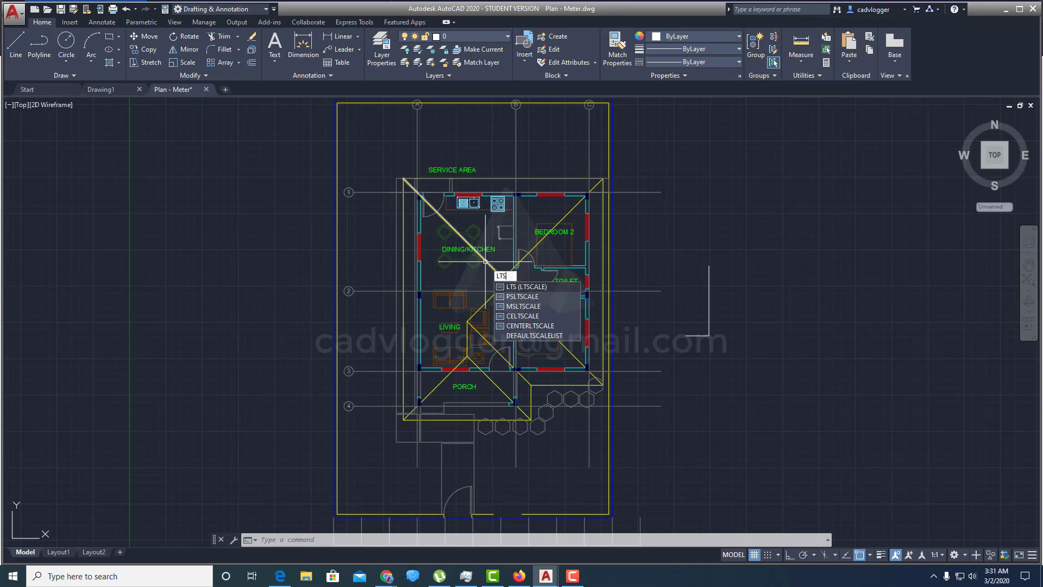
click(528, 286)
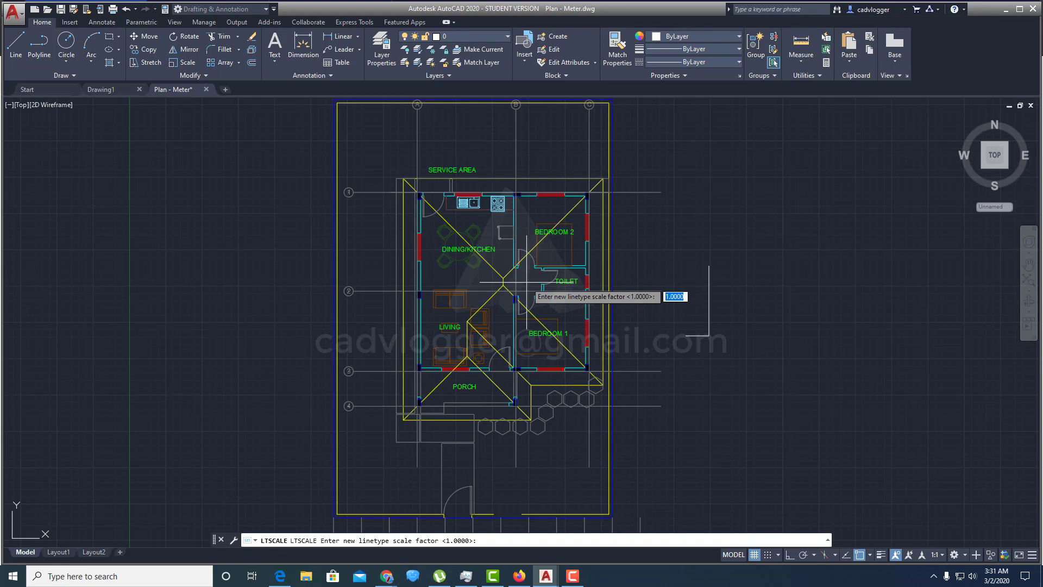
text(1)
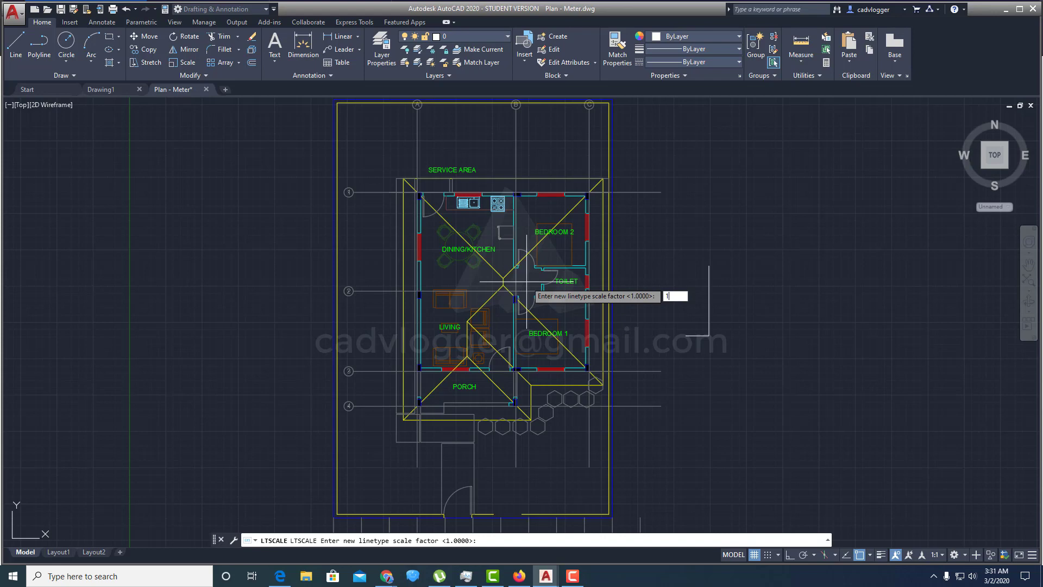
text(0-0)
key(Return)
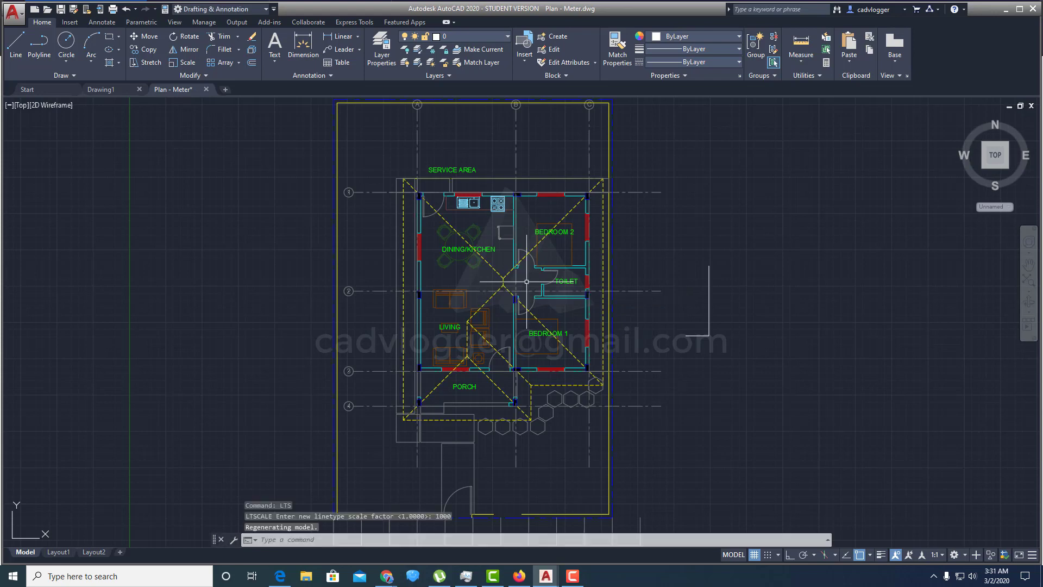